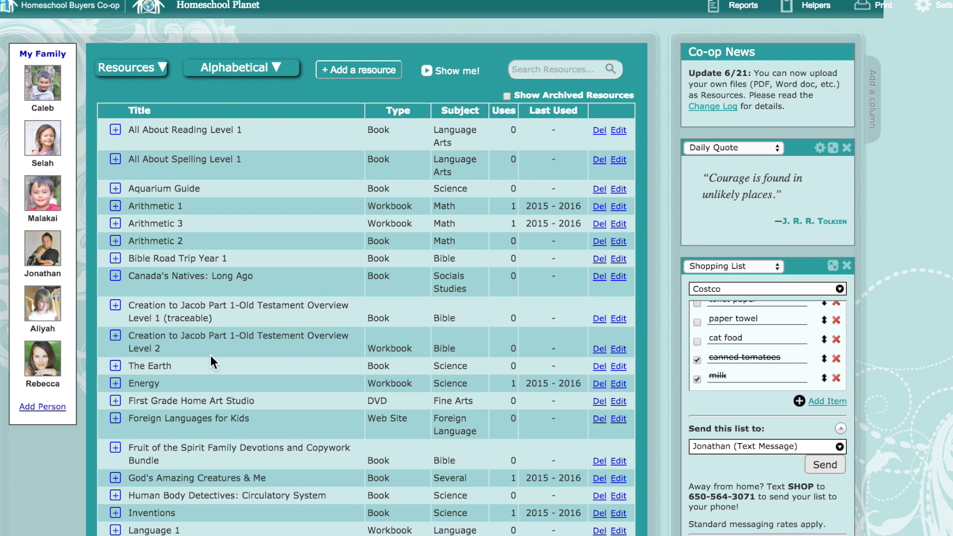
# Switch through Calendar to the Planner's Weekly Plan for Jul 5 – Jul 11 and scroll through it.
pyautogui.click(163, 64)
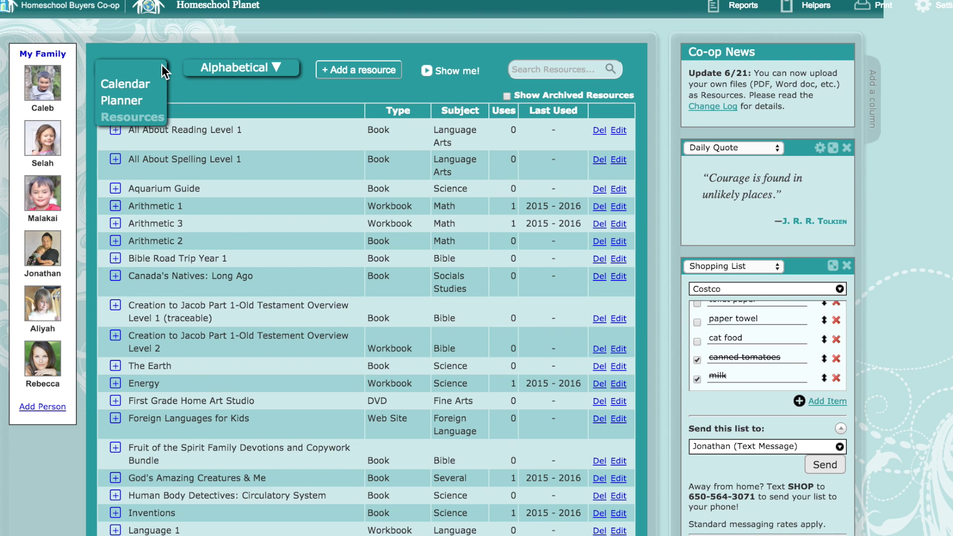
pyautogui.click(147, 87)
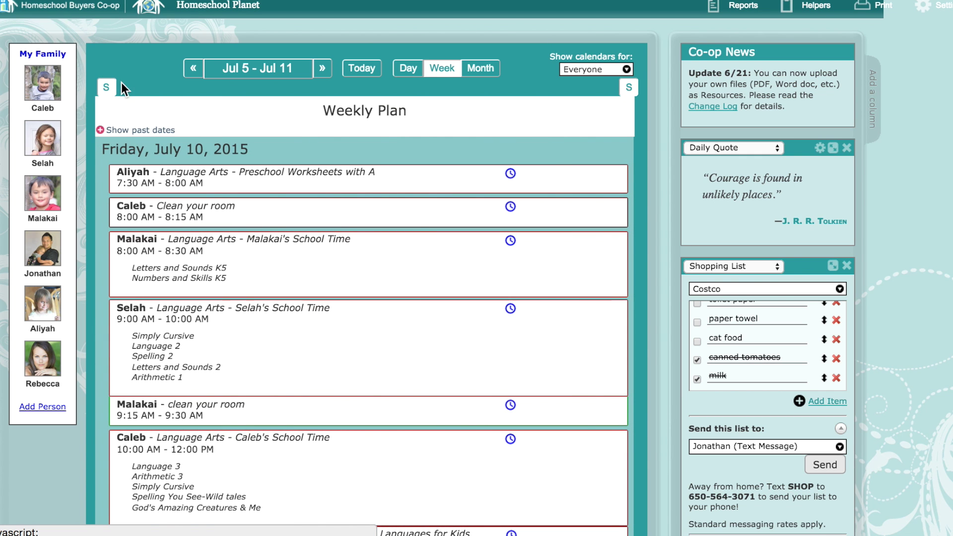
pyautogui.click(121, 83)
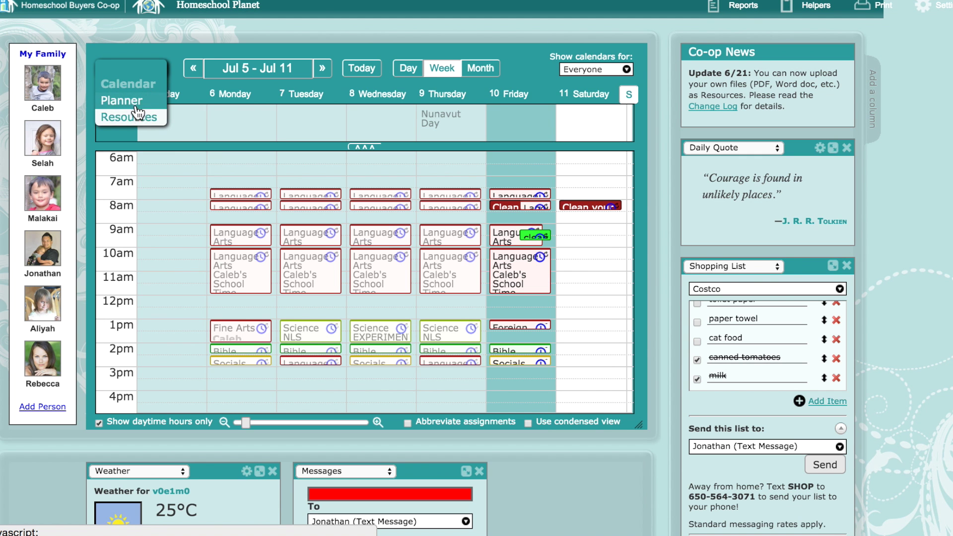
pyautogui.click(135, 103)
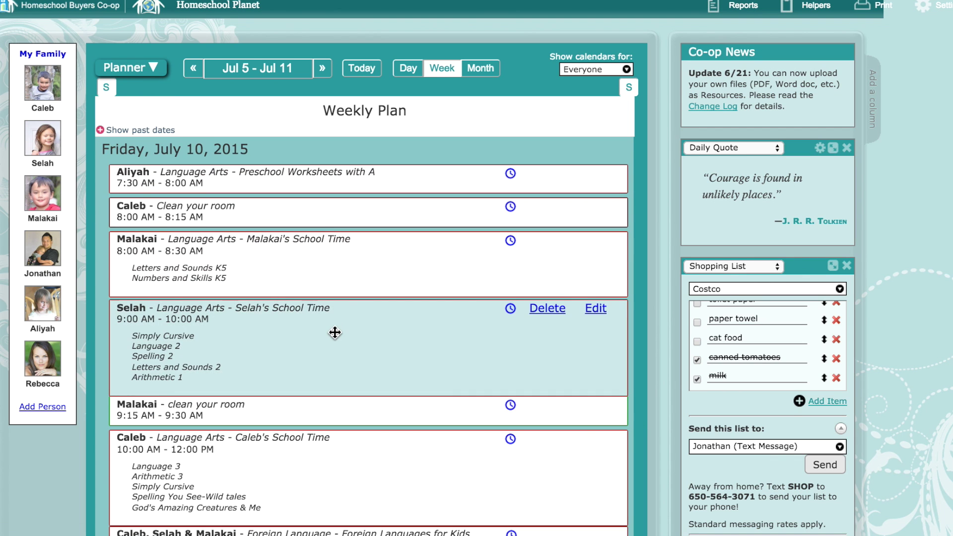
pyautogui.scroll(-3, 335, 332)
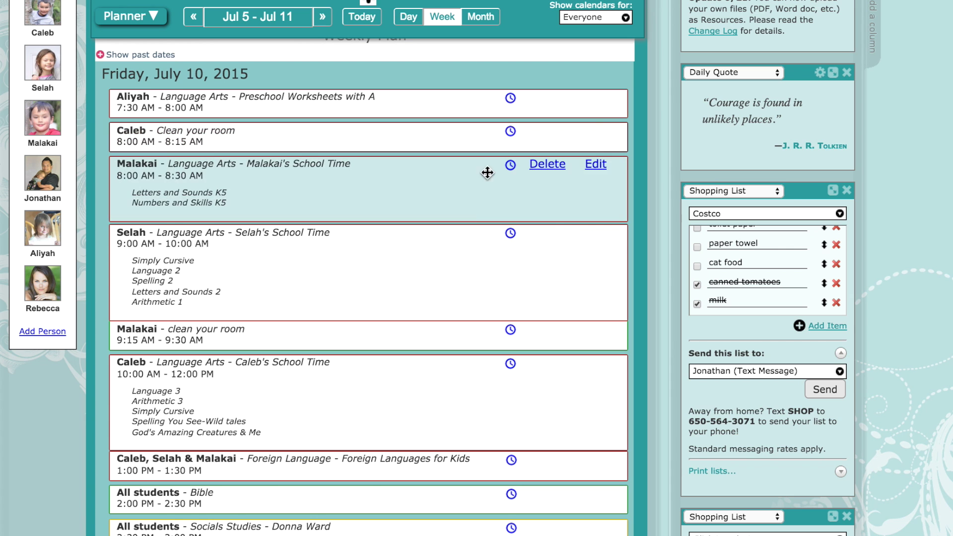
pyautogui.scroll(-9, 456, 304)
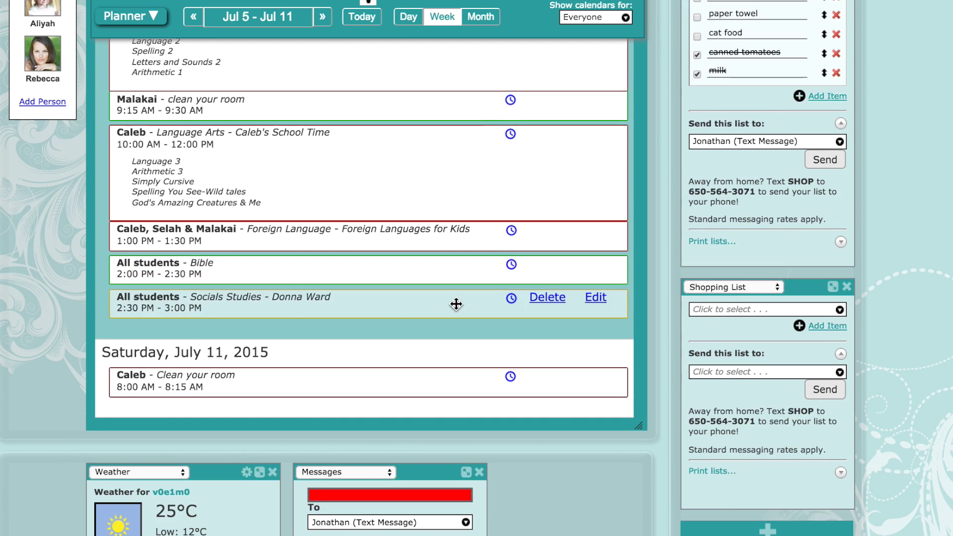
pyautogui.scroll(12, 456, 304)
pyautogui.moveTo(877, 6)
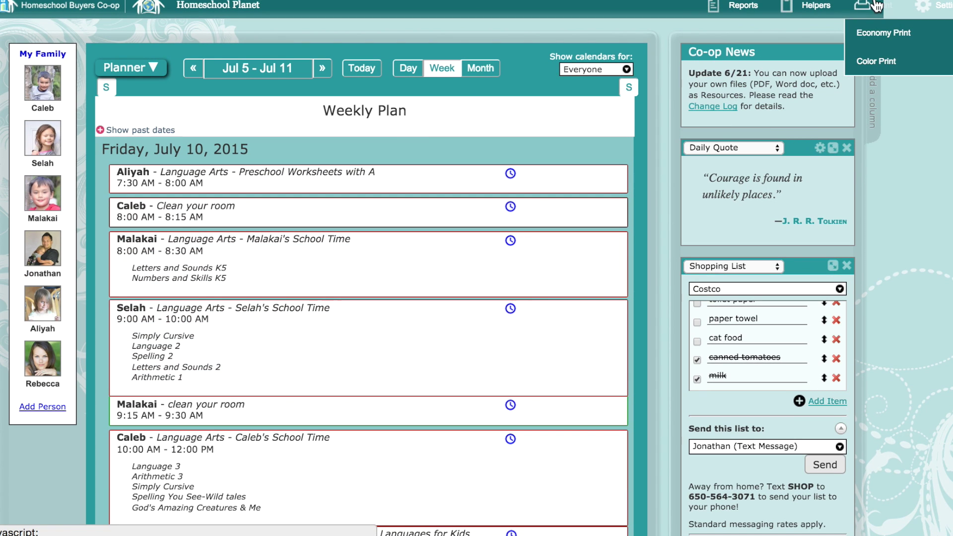
pyautogui.click(867, 35)
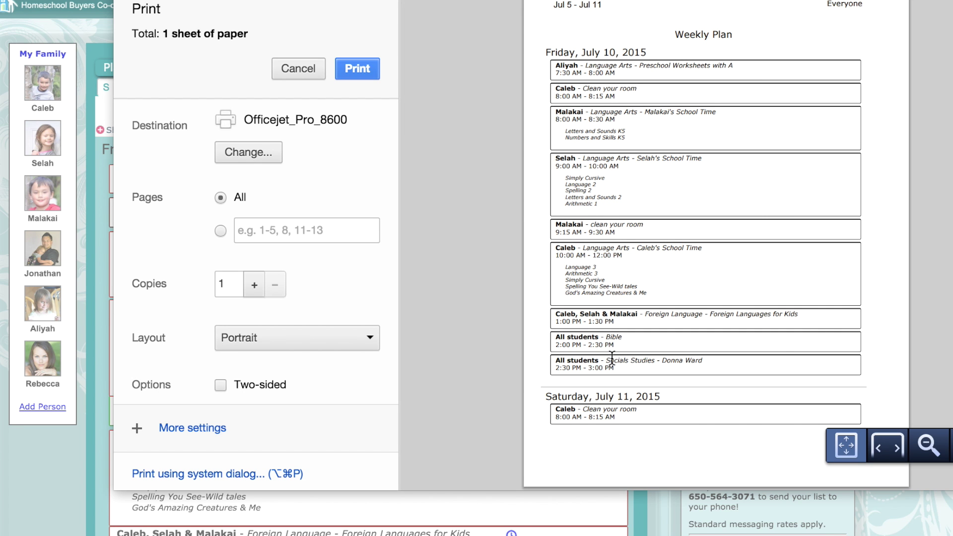
pyautogui.click(305, 68)
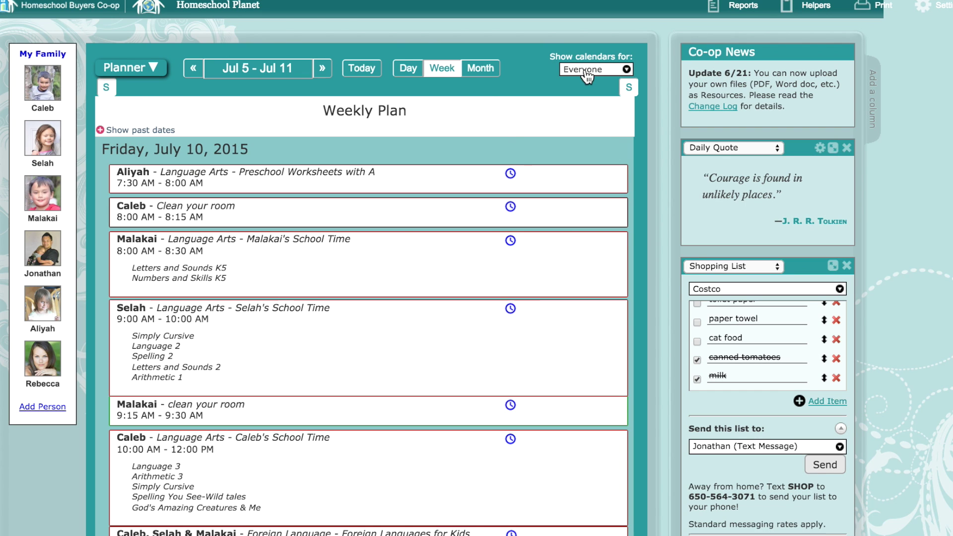
pyautogui.click(585, 71)
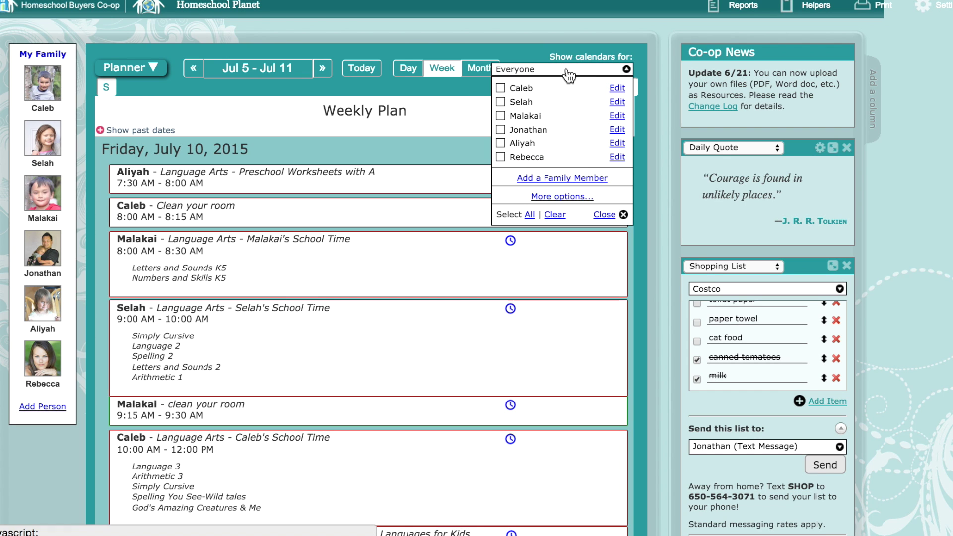
pyautogui.click(579, 54)
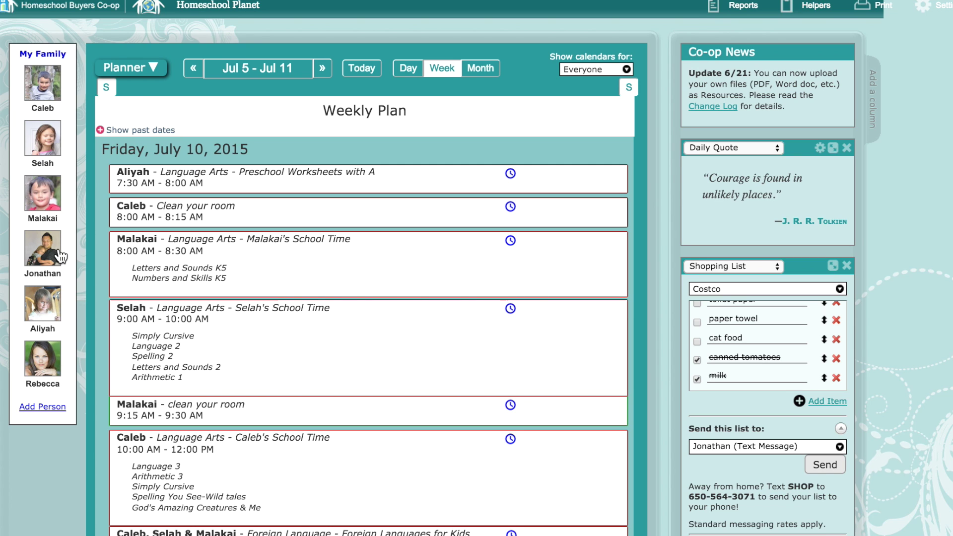
pyautogui.click(53, 202)
pyautogui.click(42, 249)
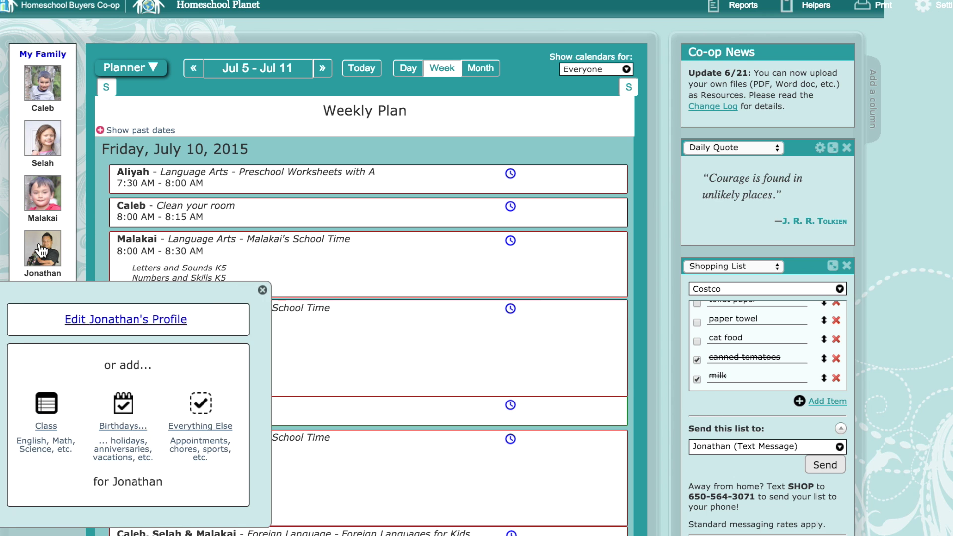
pyautogui.click(102, 320)
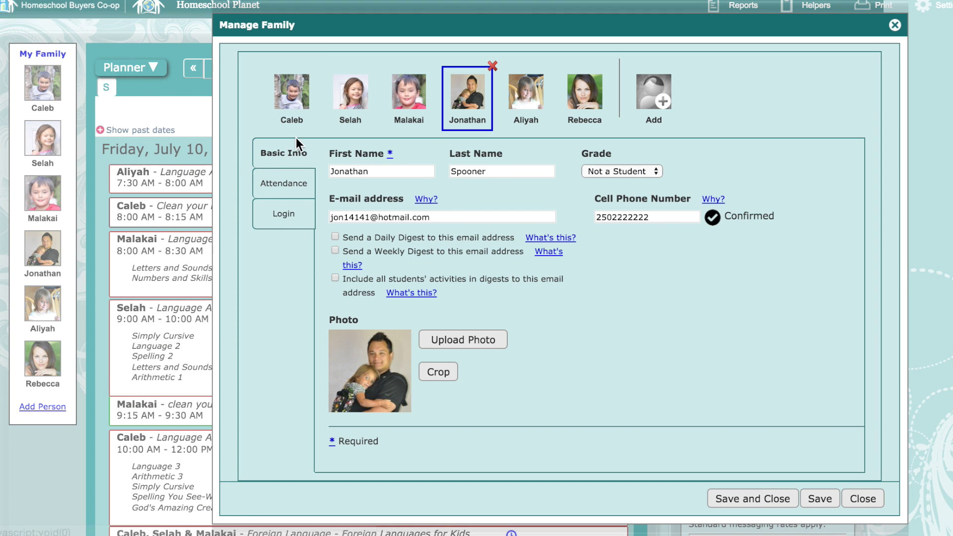
pyautogui.moveTo(428, 198)
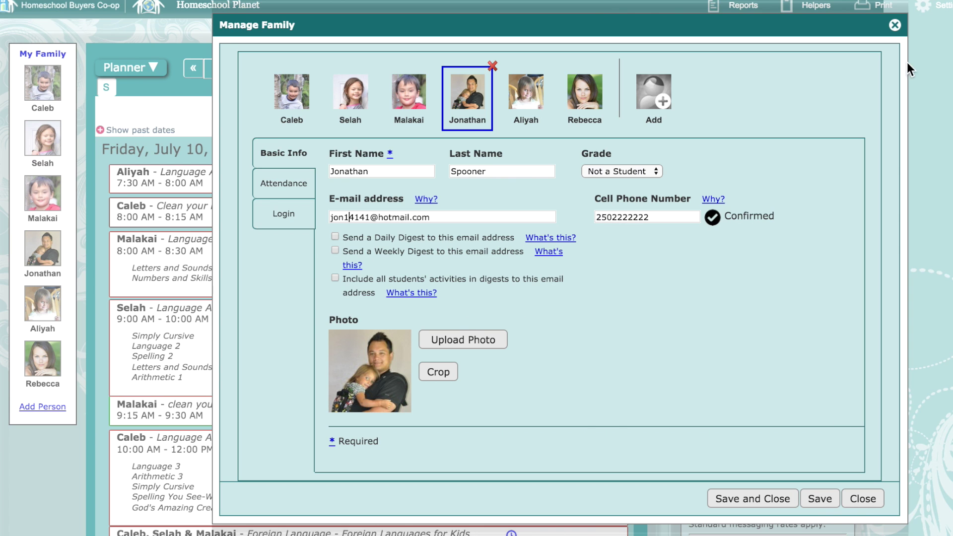
pyautogui.click(896, 26)
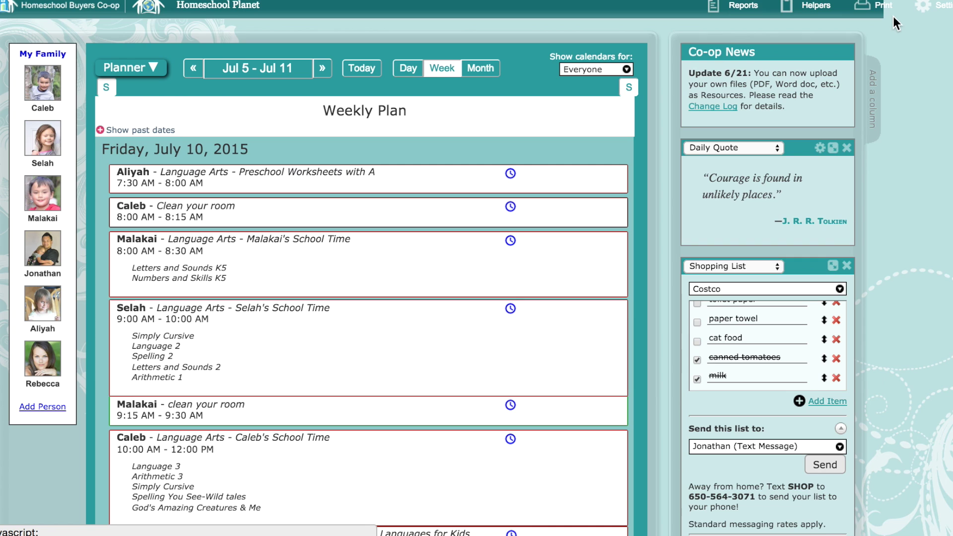
# From the Settings gear menu, open the Share settings for calendar sharing.
pyautogui.moveTo(929, 11)
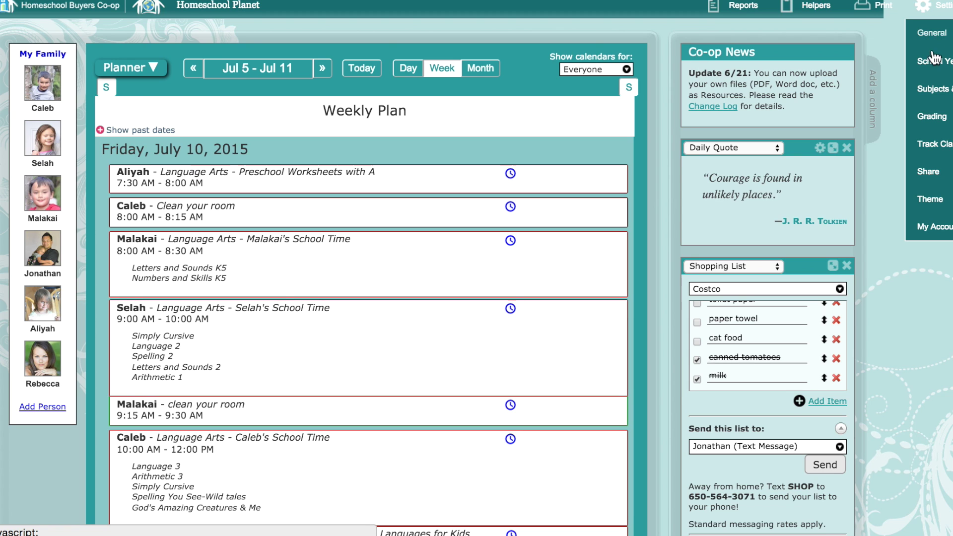
pyautogui.click(929, 172)
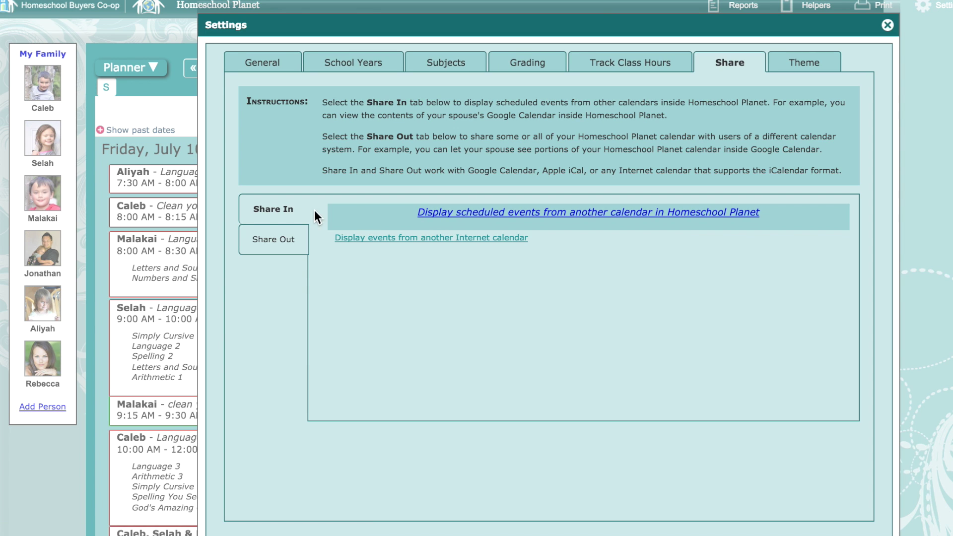
# Look over the Share Out and Share In options and the Internet calendar form.
pyautogui.click(268, 243)
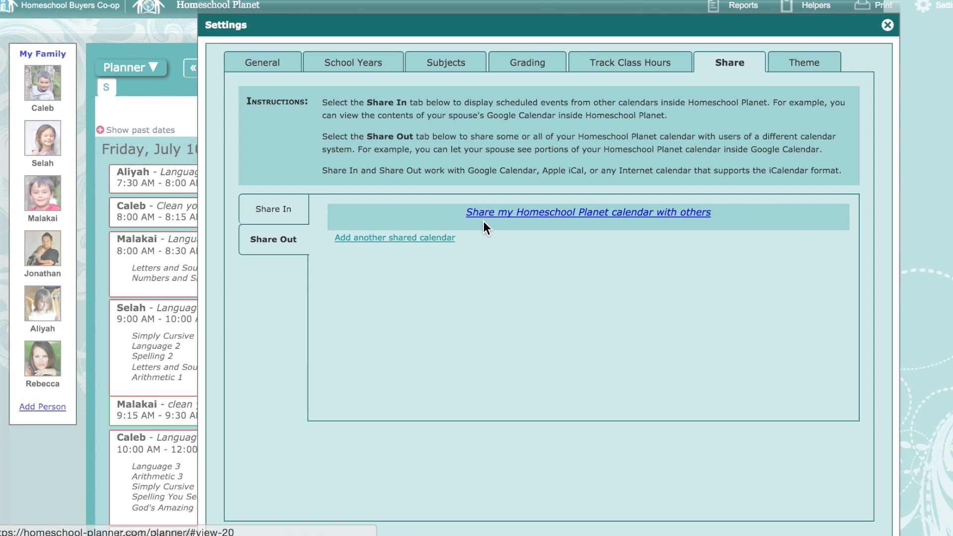
pyautogui.click(259, 209)
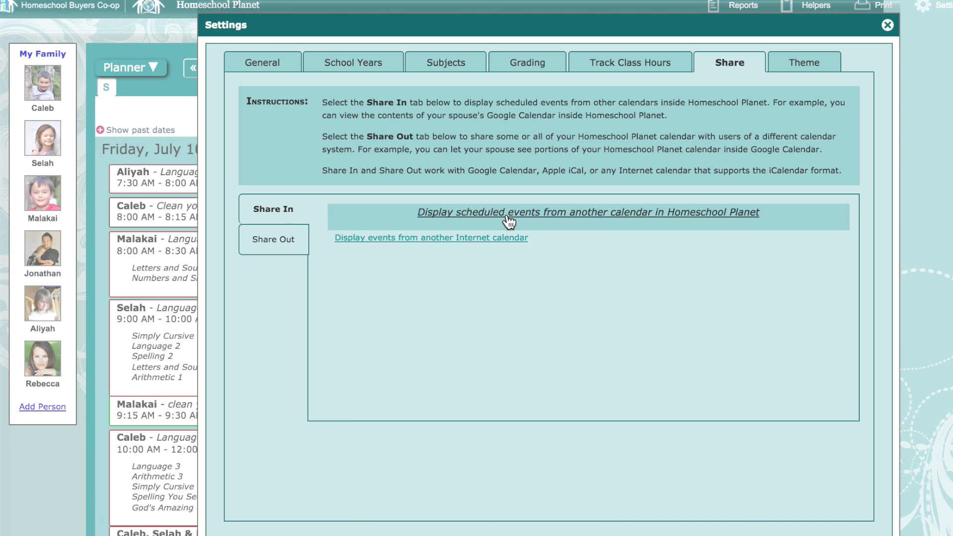
pyautogui.click(538, 213)
pyautogui.moveTo(526, 259)
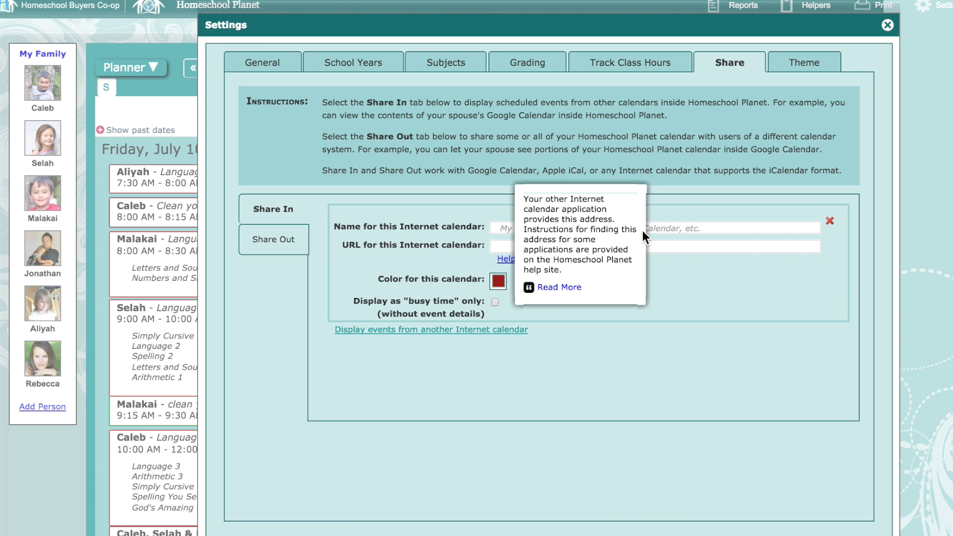
# Close Settings without saving, then bring up a child's profile and Add Class options.
pyautogui.click(888, 26)
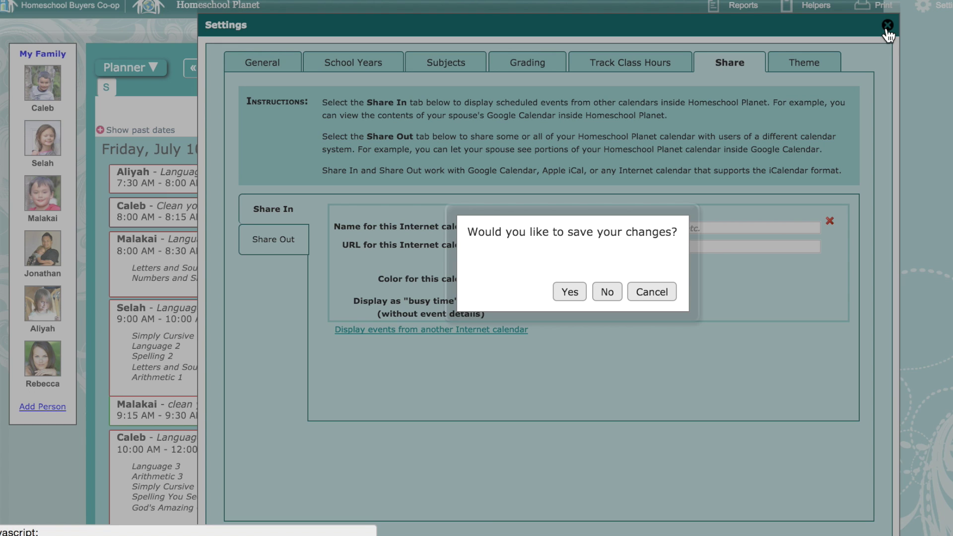
pyautogui.click(608, 293)
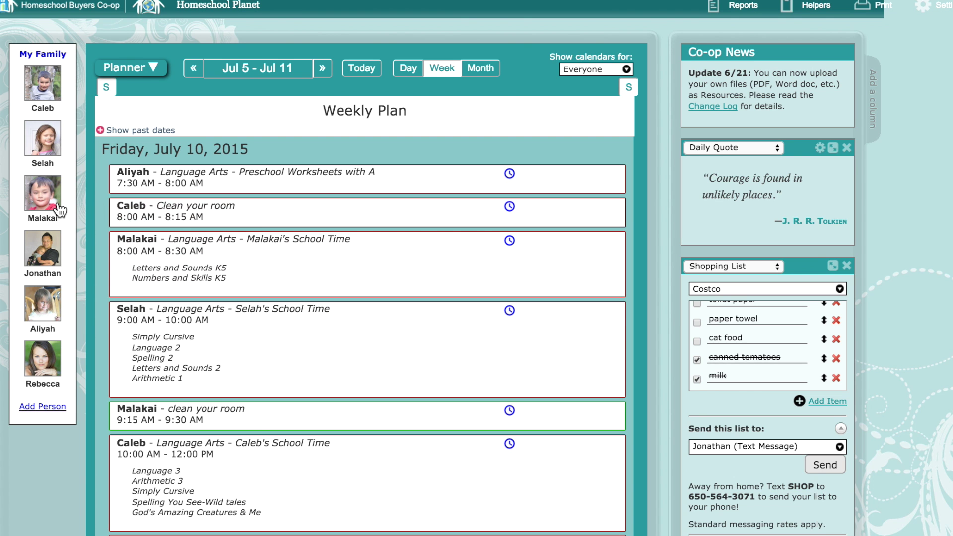
pyautogui.click(58, 211)
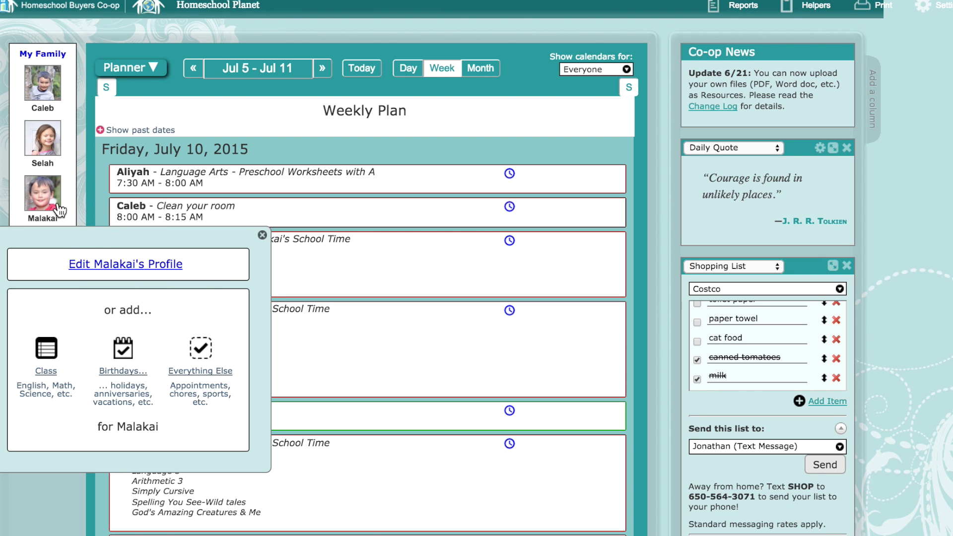
# Start a new Science class for the child titled 'Group Science'.
pyautogui.click(52, 346)
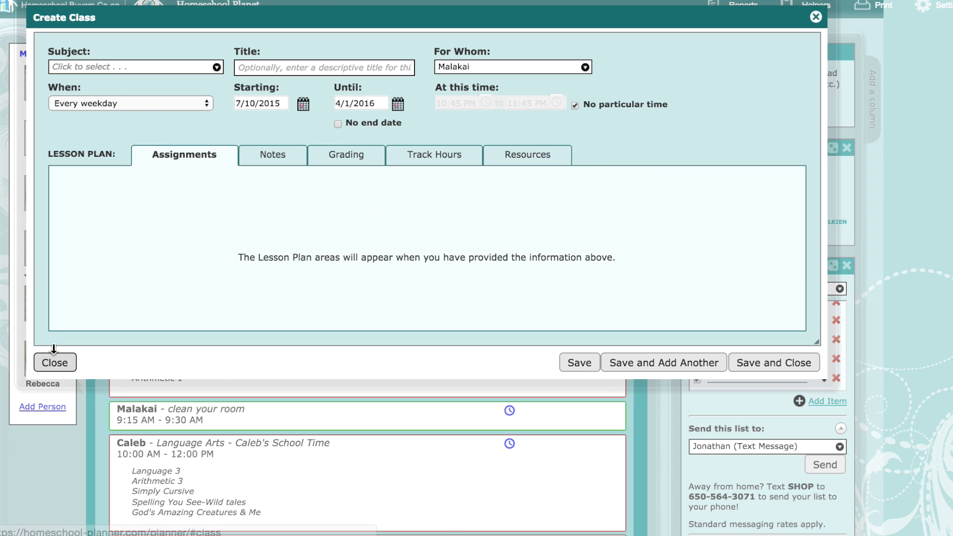
pyautogui.click(138, 70)
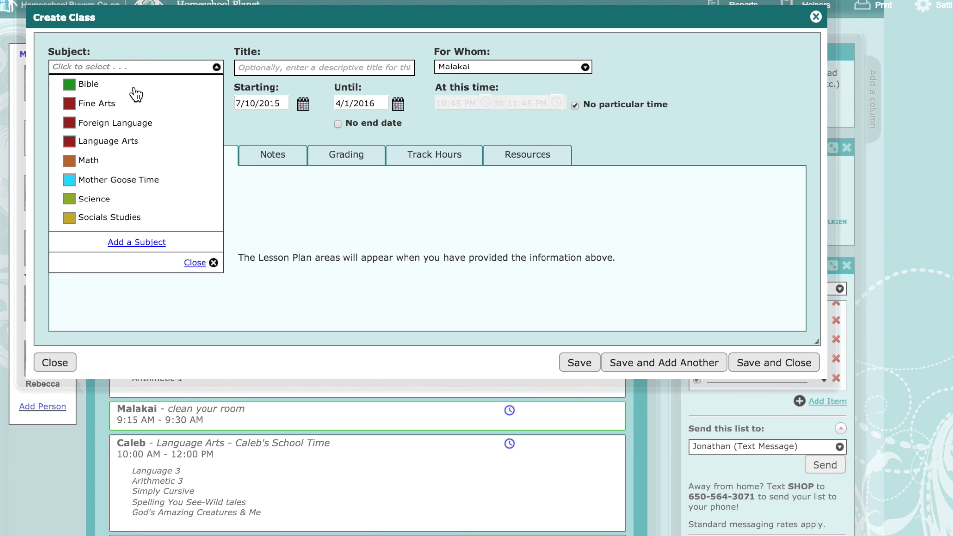
pyautogui.click(110, 201)
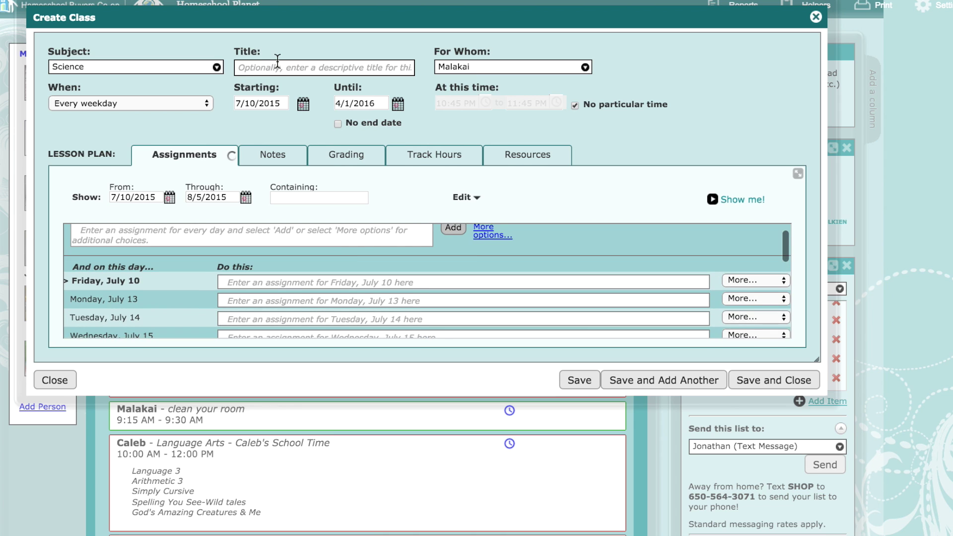
pyautogui.click(278, 61)
pyautogui.write('Malak')
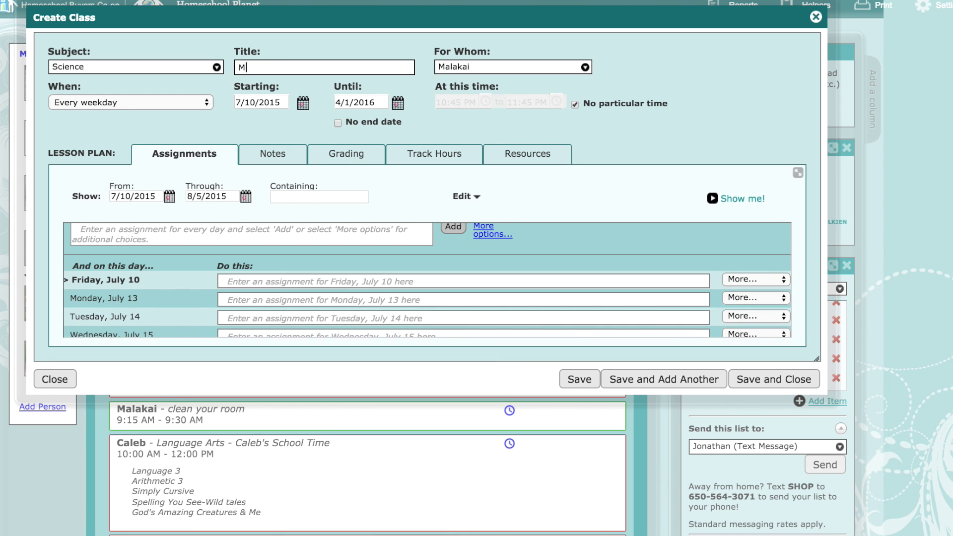
pyautogui.press('BackSpace')
pyautogui.press('BackSpace')
pyautogui.press('BackSpace')
pyautogui.press('BackSpace')
pyautogui.press('BackSpace')
pyautogui.write('Group Science')
# Add two more children, schedule it every Tues/Thur, and set no end date.
pyautogui.click(509, 69)
pyautogui.click(445, 82)
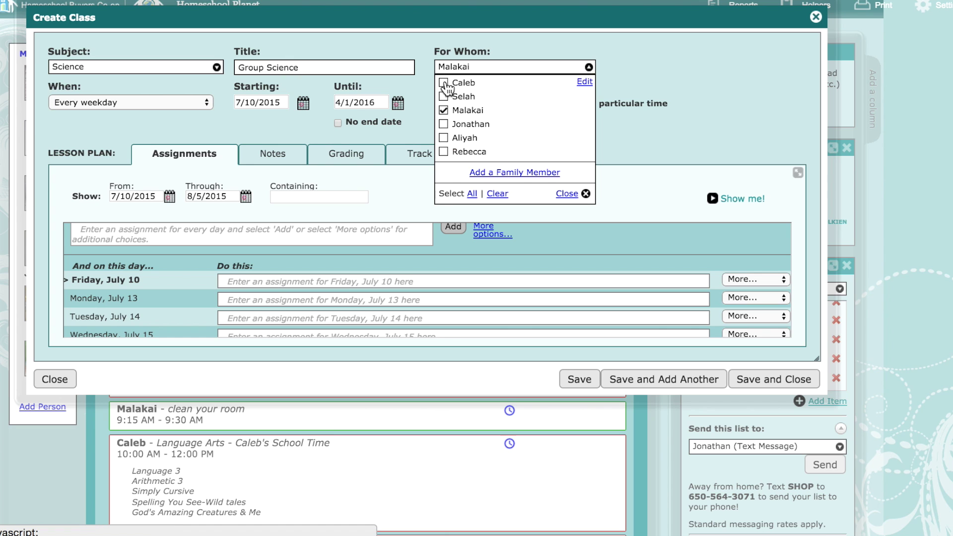
pyautogui.click(444, 96)
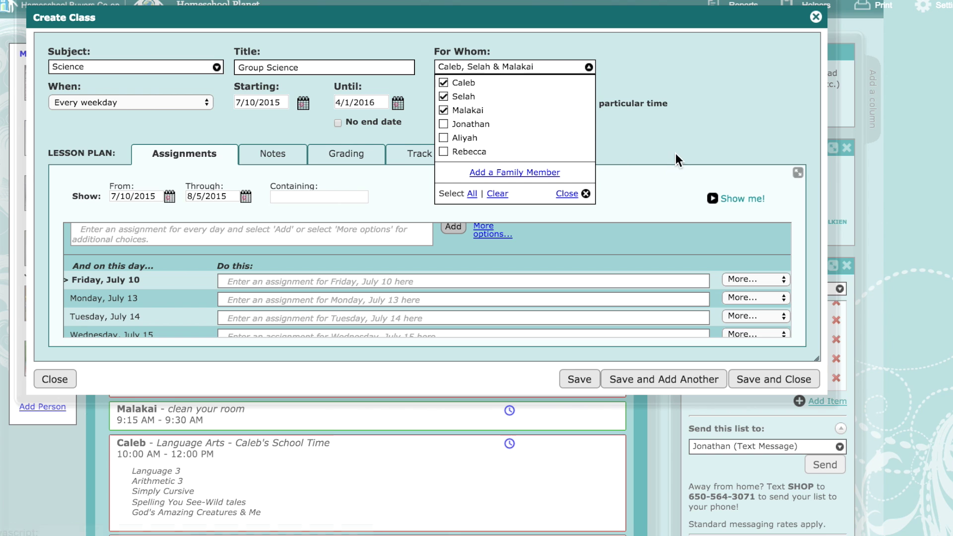
pyautogui.click(550, 69)
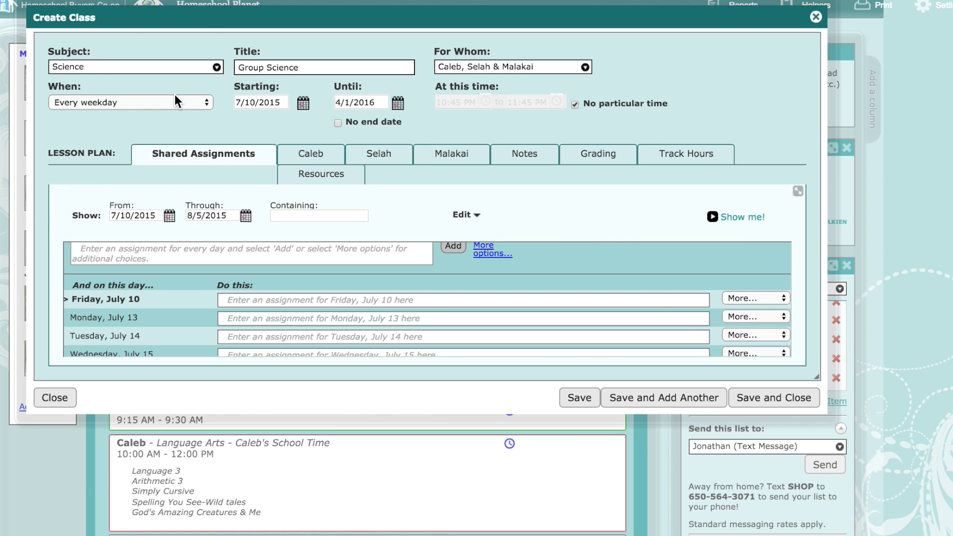
pyautogui.click(175, 97)
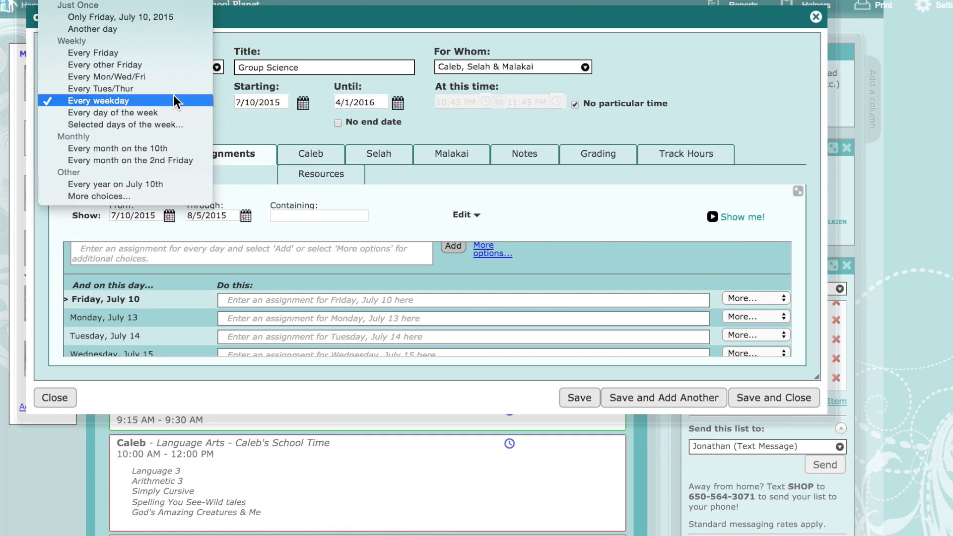
pyautogui.click(148, 86)
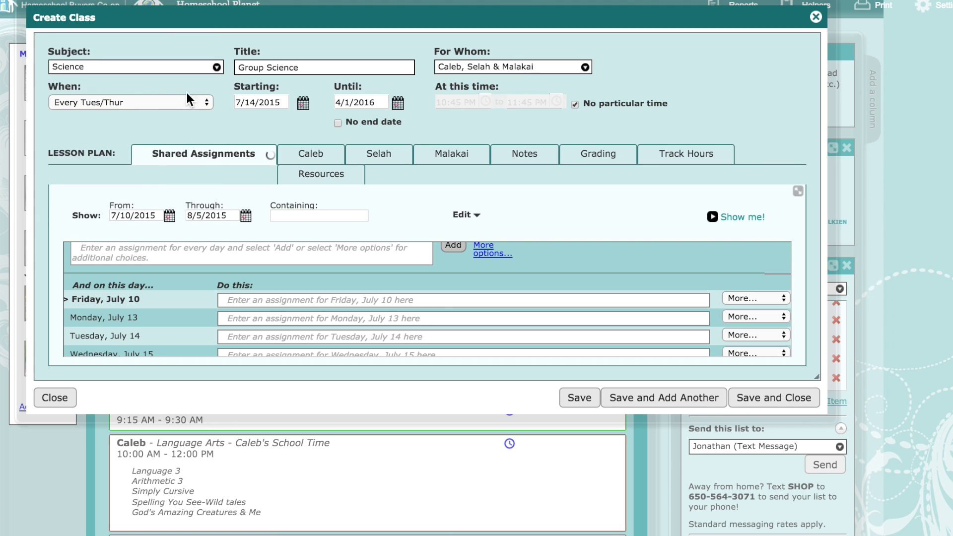
pyautogui.click(341, 127)
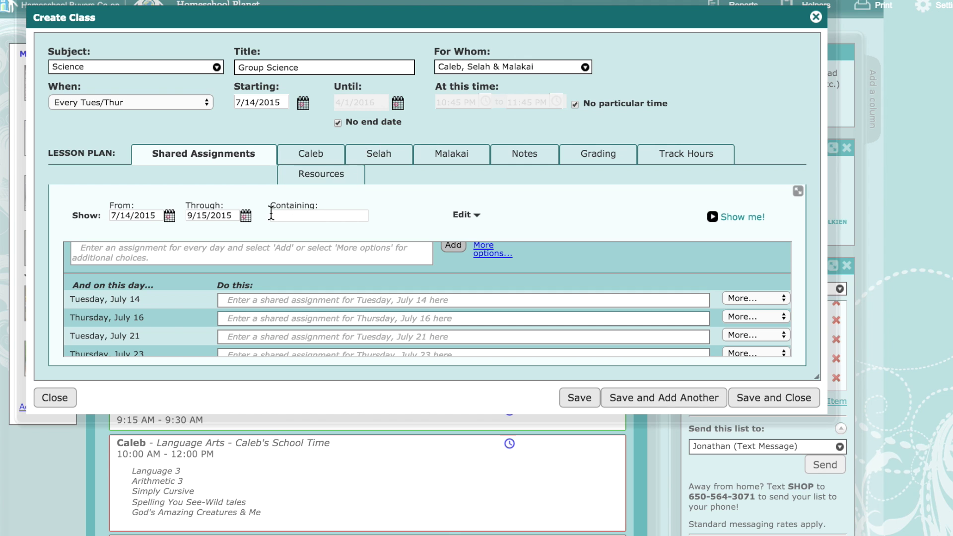
# Assign the book Human Body Detectives: Circulatory System, shown on the calendar until 9/29/2015.
pyautogui.click(300, 178)
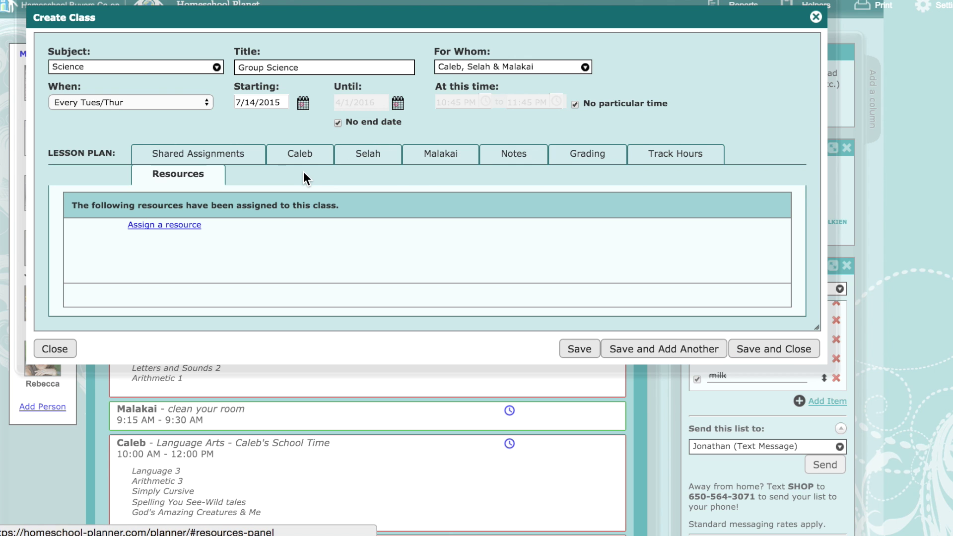
pyautogui.click(184, 229)
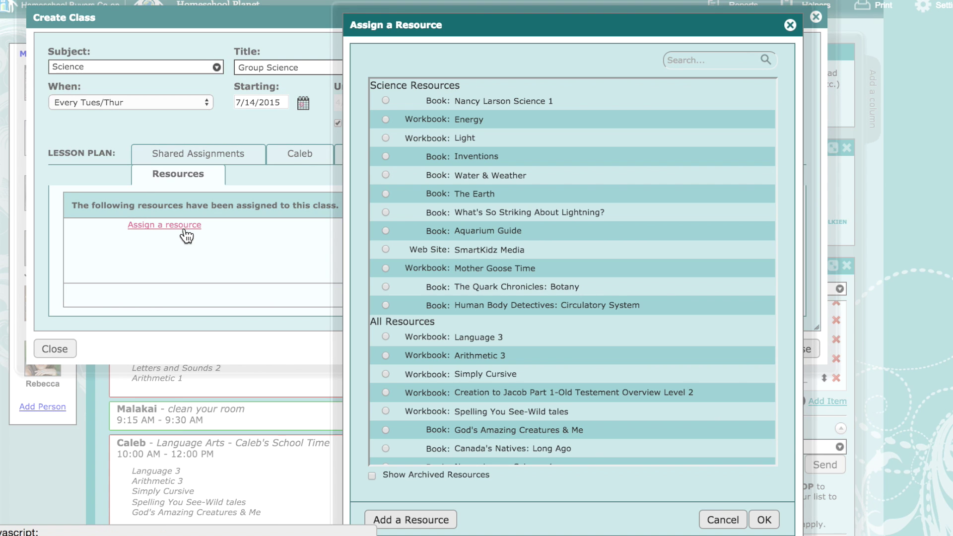
pyautogui.click(386, 305)
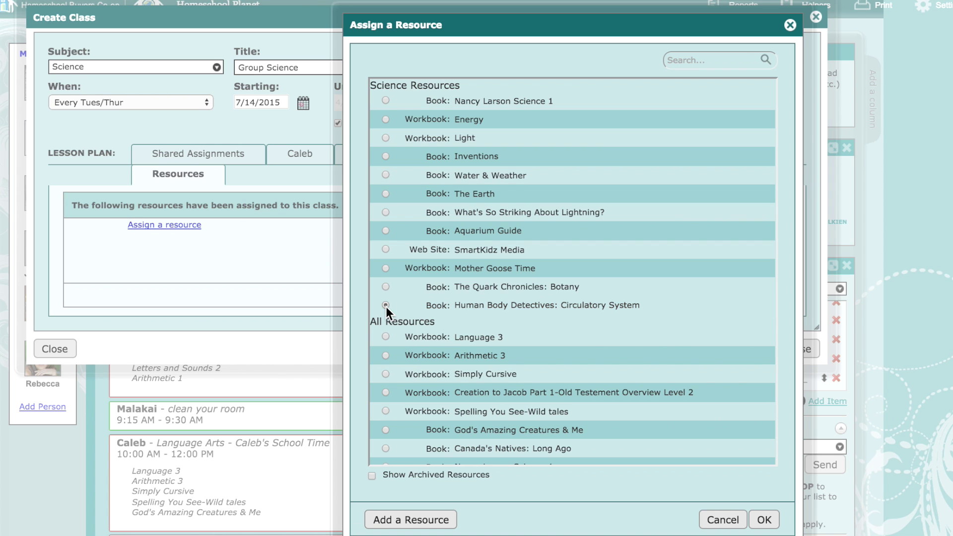
pyautogui.click(762, 519)
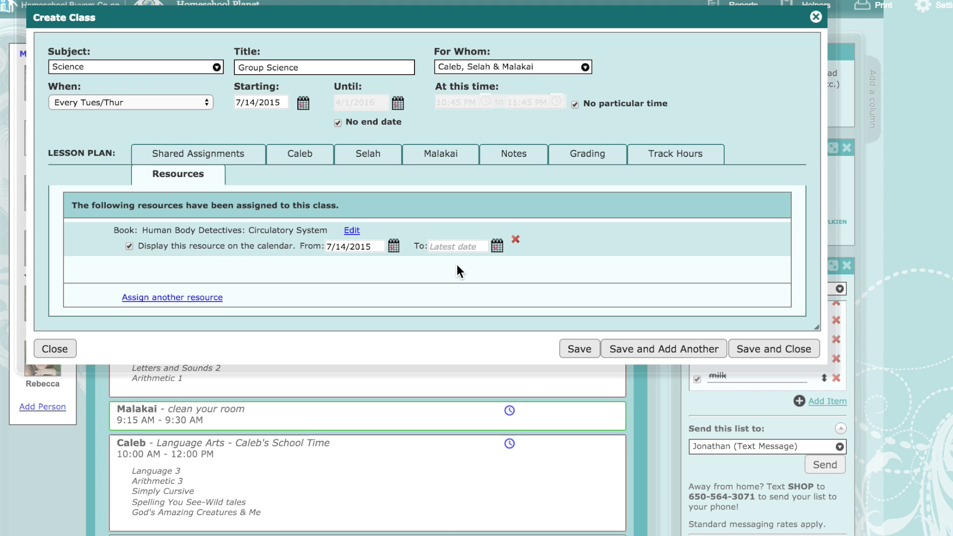
pyautogui.click(442, 247)
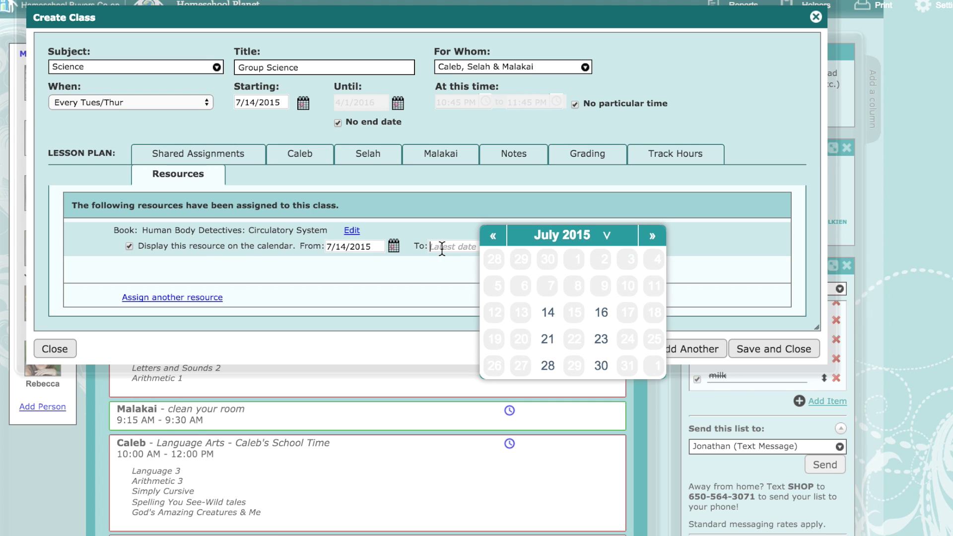
pyautogui.click(653, 235)
pyautogui.click(654, 236)
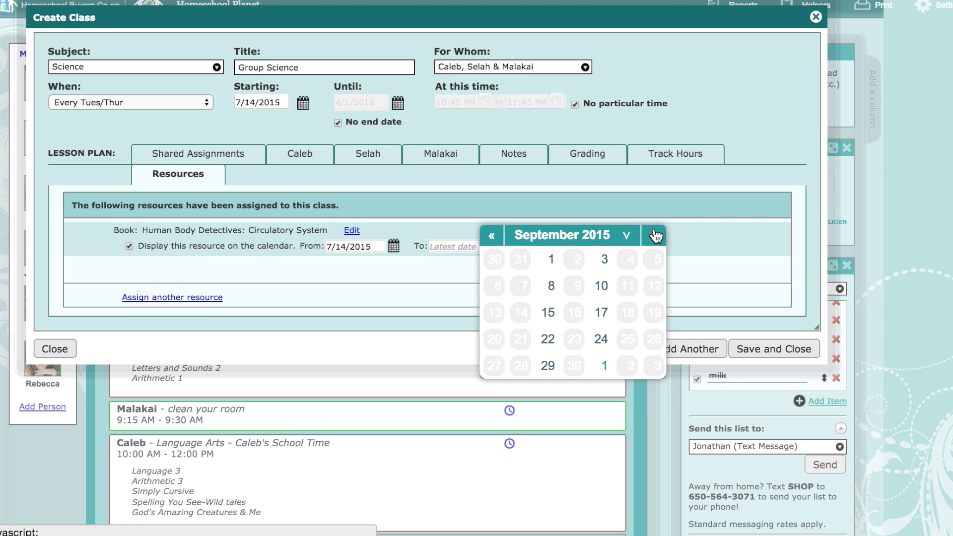
pyautogui.click(654, 236)
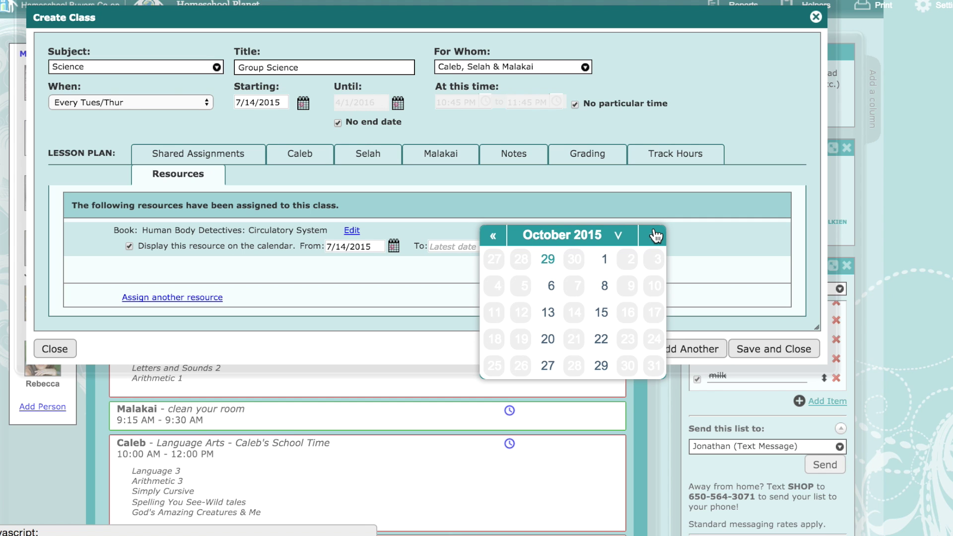
pyautogui.click(549, 260)
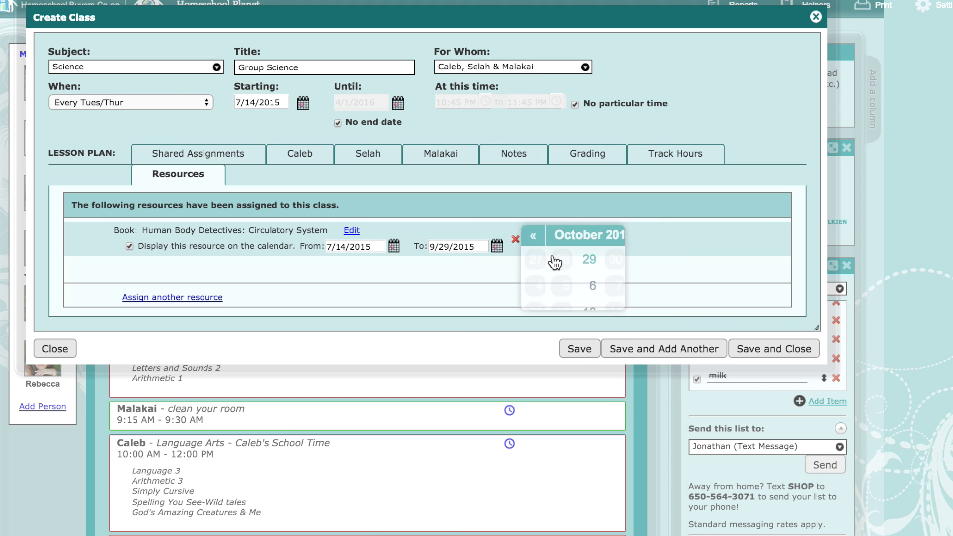
# Type and erase a trial 'do 1 lesson' assignment, then close the class without saving.
pyautogui.click(303, 163)
pyautogui.click(221, 156)
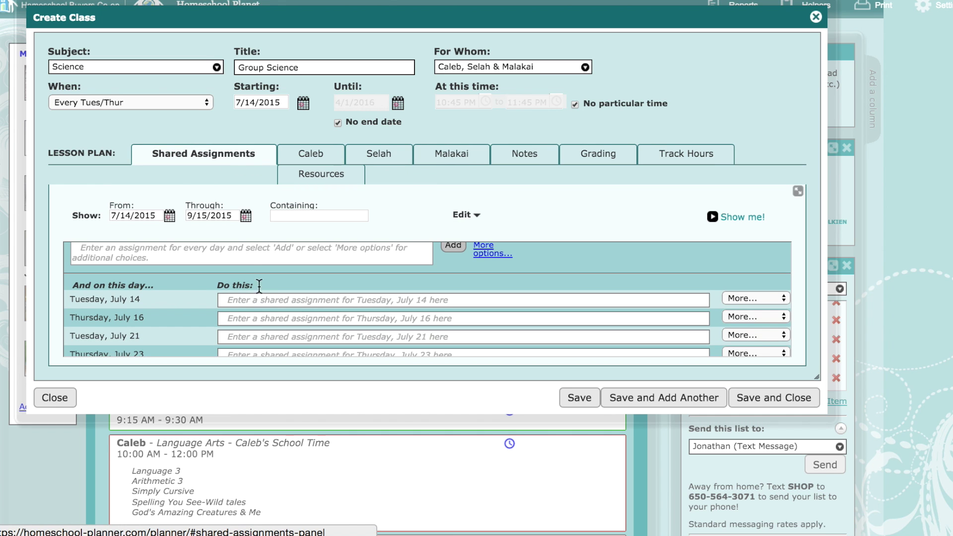
pyautogui.click(263, 300)
pyautogui.click(248, 251)
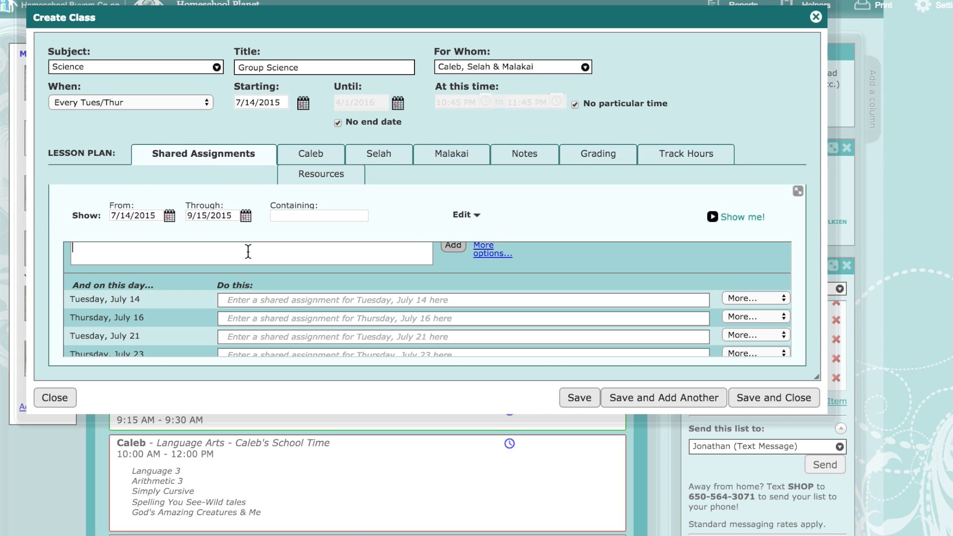
pyautogui.write('do 1 lesson')
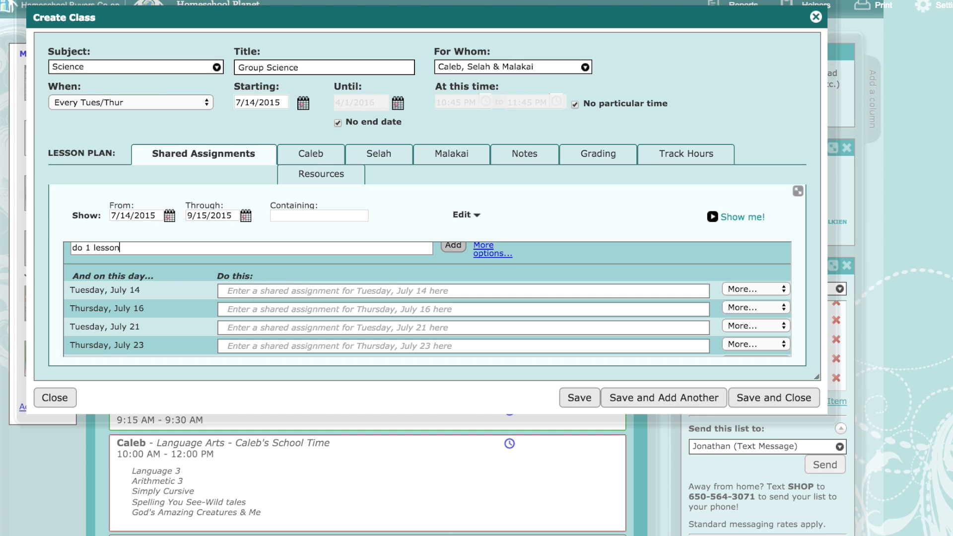
pyautogui.doubleClick(192, 253)
pyautogui.press('BackSpace')
pyautogui.press('BackSpace')
pyautogui.press('BackSpace')
pyautogui.press('BackSpace')
pyautogui.press('BackSpace')
pyautogui.press('BackSpace')
pyautogui.click(248, 288)
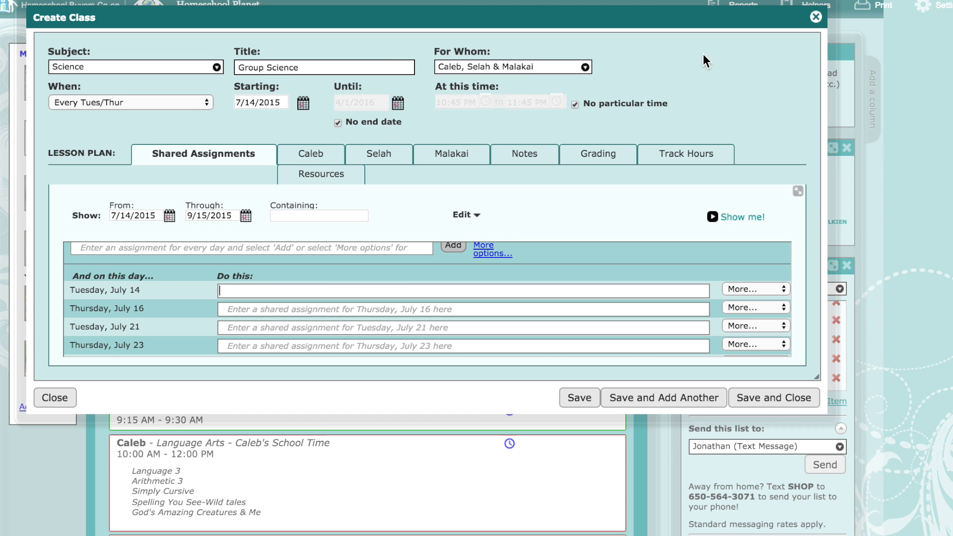
pyautogui.click(815, 18)
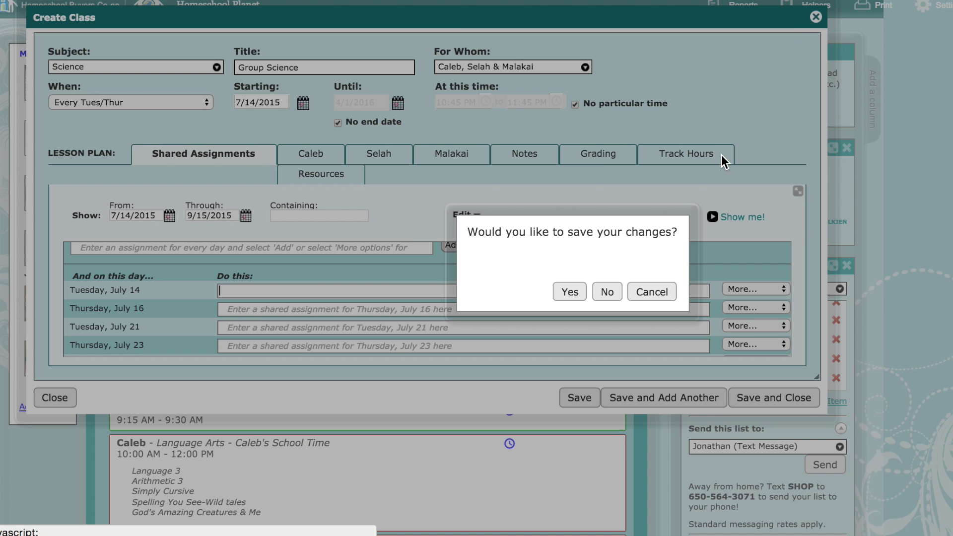
pyautogui.click(619, 292)
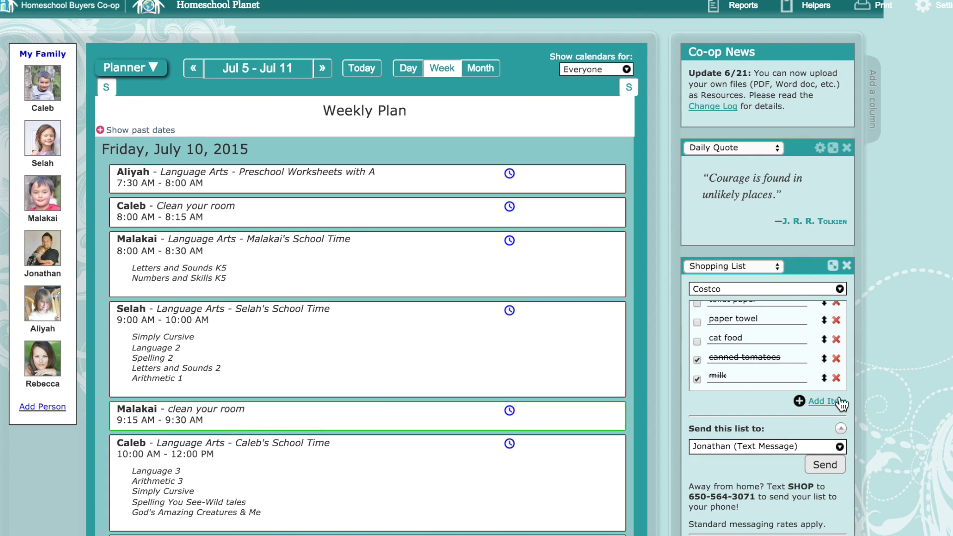
# Switch the shopping list widget to To Do and show one family member's list.
pyautogui.scroll(-5, 840, 396)
pyautogui.scroll(-1, 842, 403)
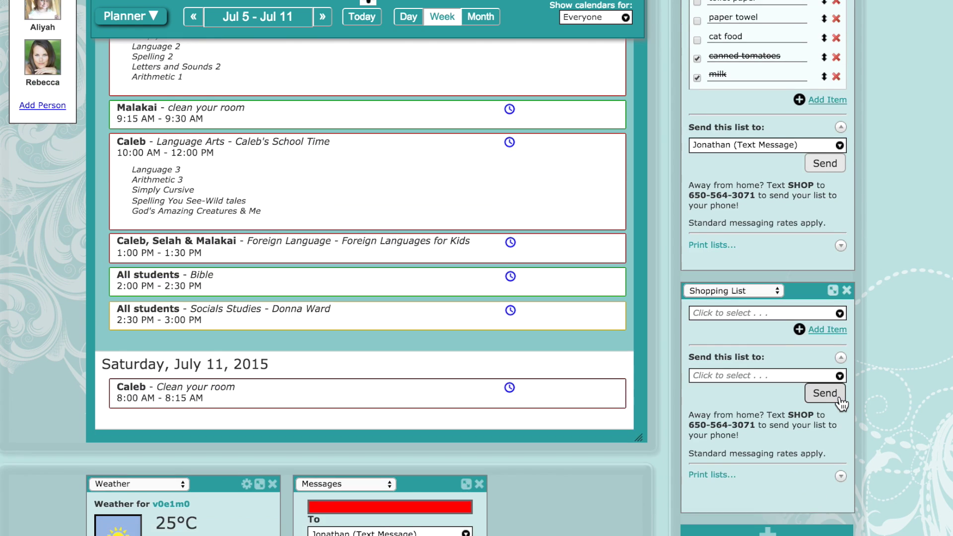
pyautogui.scroll(3, 836, 404)
pyautogui.click(752, 135)
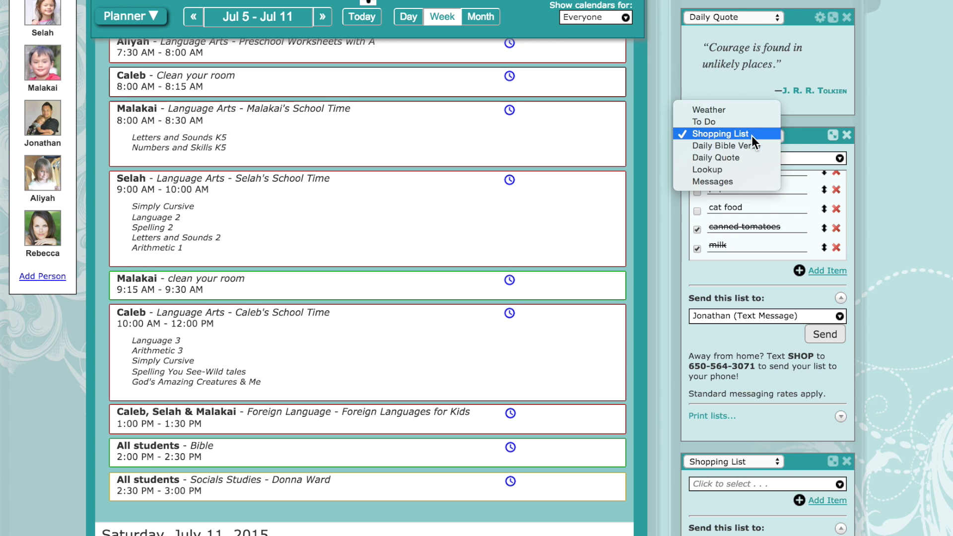
pyautogui.click(749, 126)
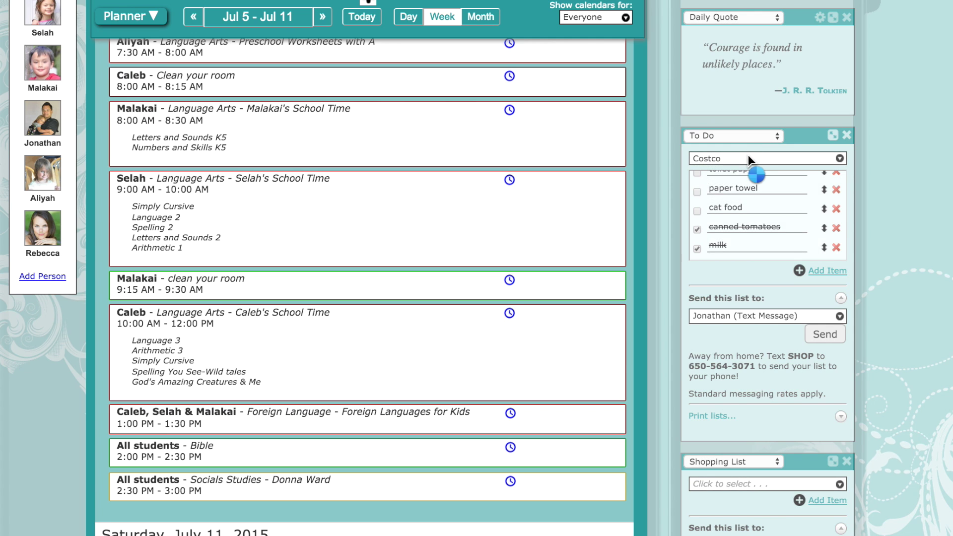
pyautogui.click(749, 156)
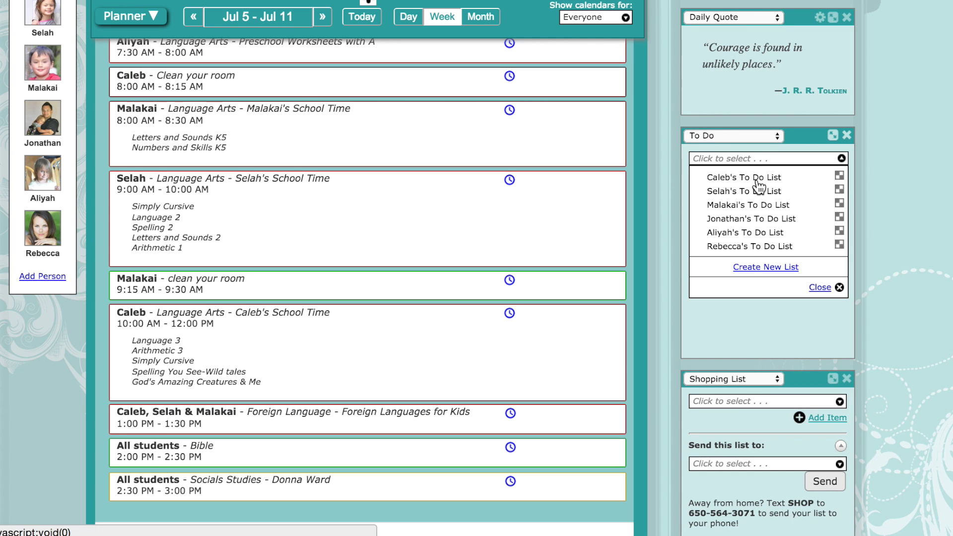
pyautogui.click(762, 218)
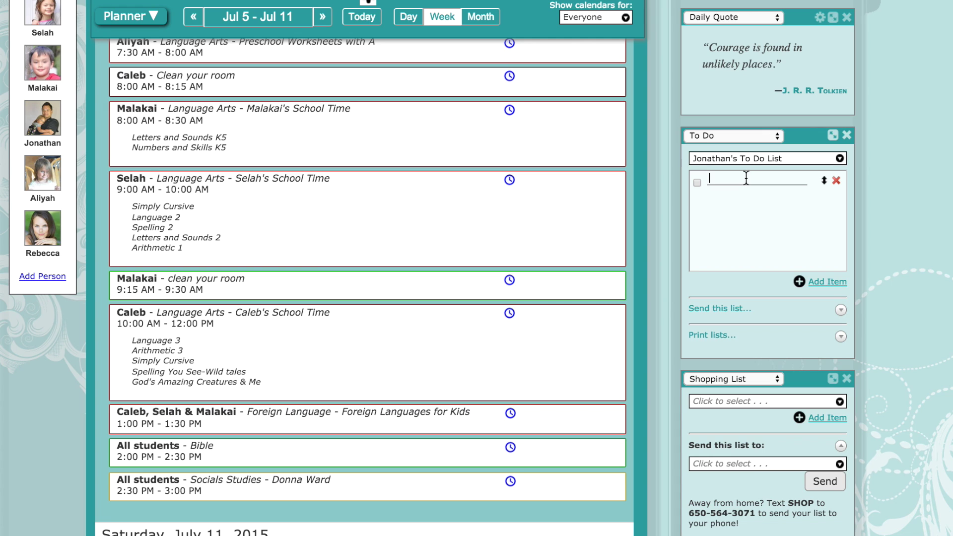
# Add 'change the batteries in the smoke detector' and 'Go to the dump', sending by text to the owner.
pyautogui.write('change the batteries in the sm')
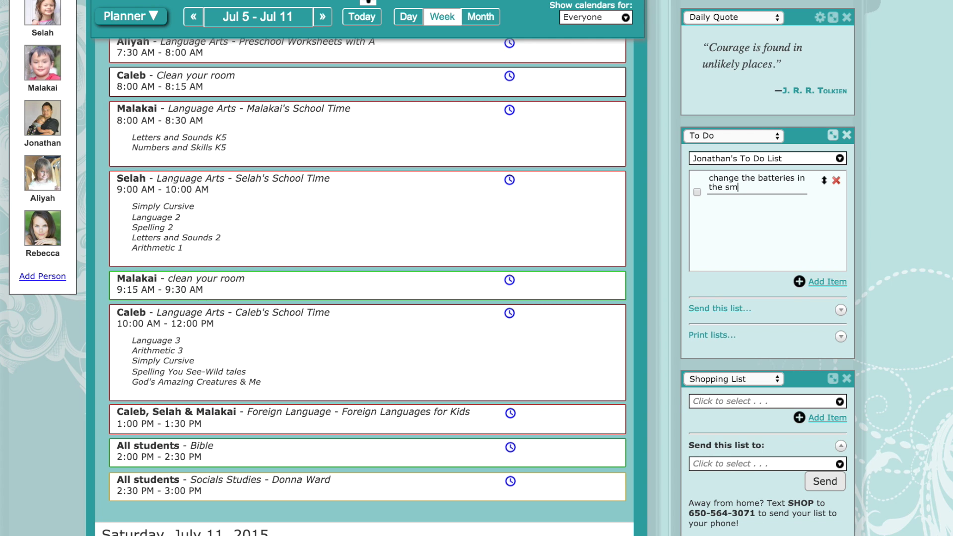
pyautogui.write('oke detector')
pyautogui.press('Return')
pyautogui.write('Go to the dump')
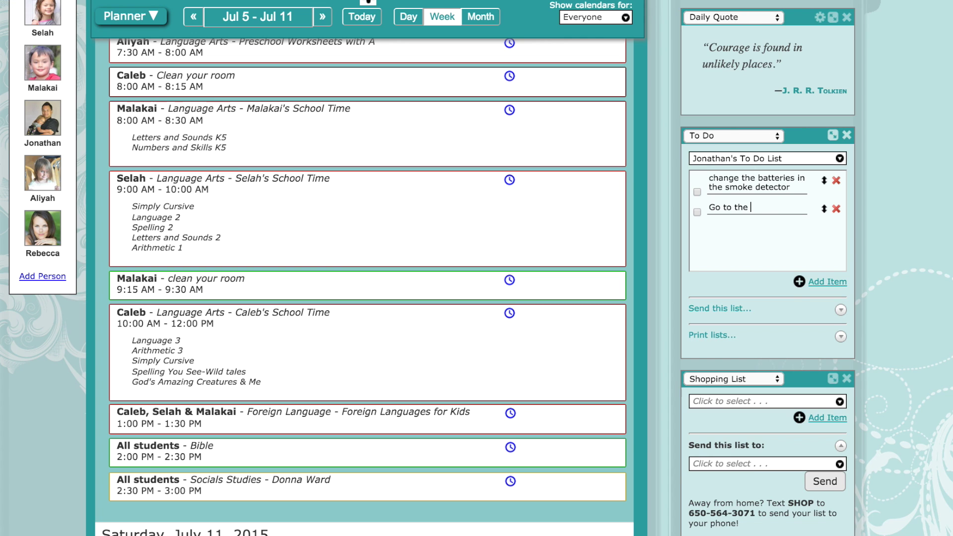
pyautogui.click(728, 309)
pyautogui.click(730, 318)
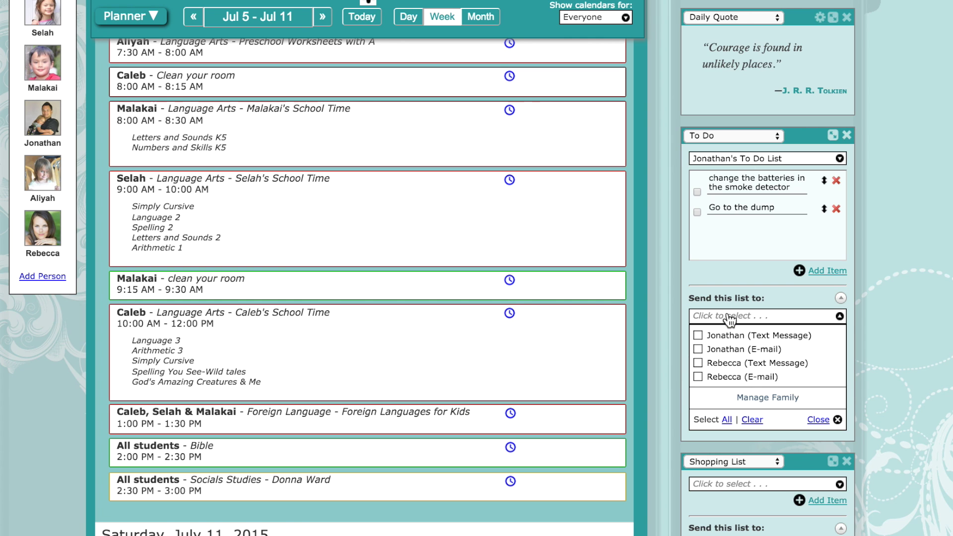
pyautogui.click(699, 337)
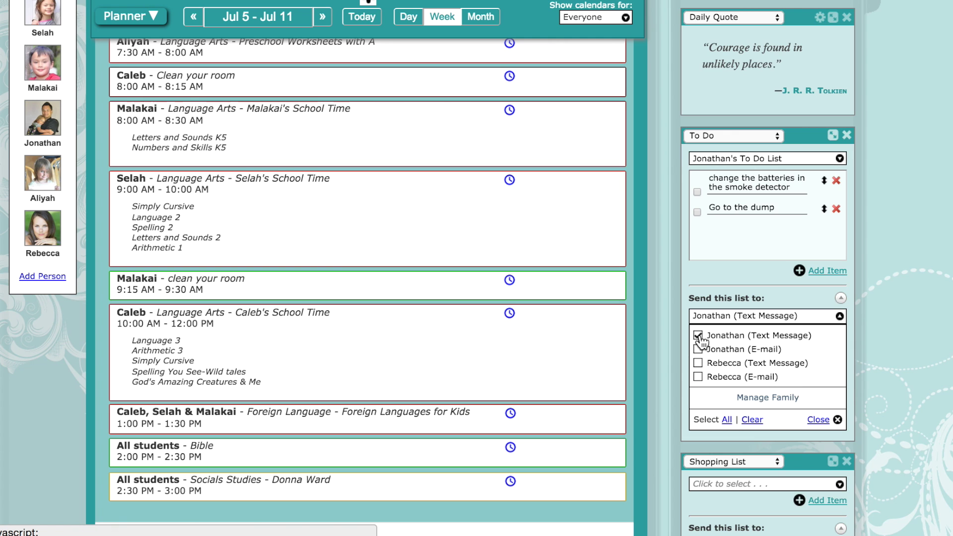
pyautogui.click(739, 321)
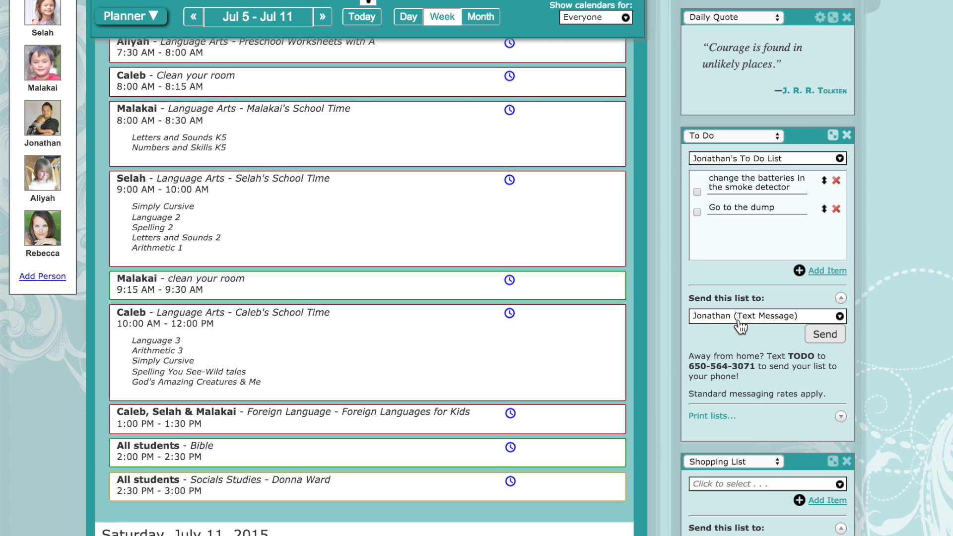
# Make the widget a Shopping List showing Costco, and look over its Print lists and Send options.
pyautogui.click(737, 140)
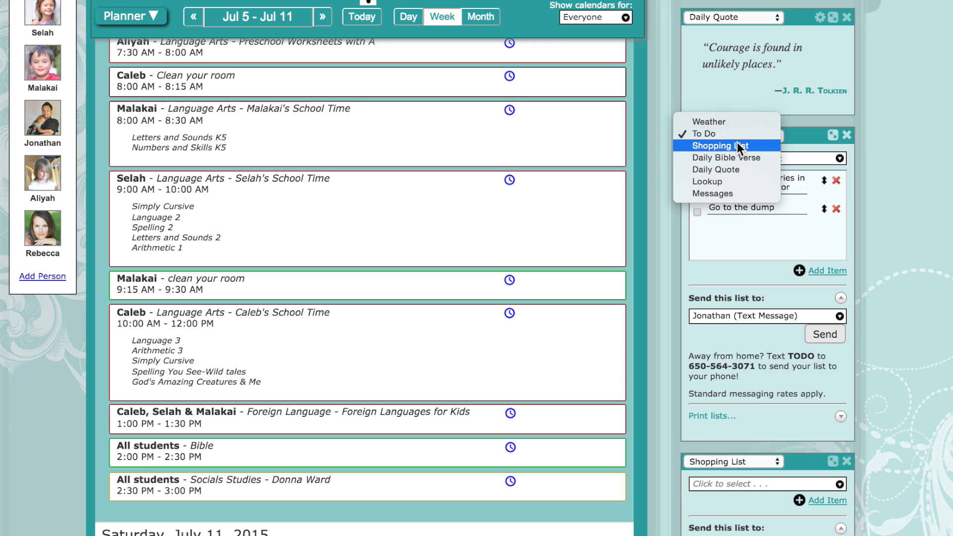
pyautogui.click(734, 144)
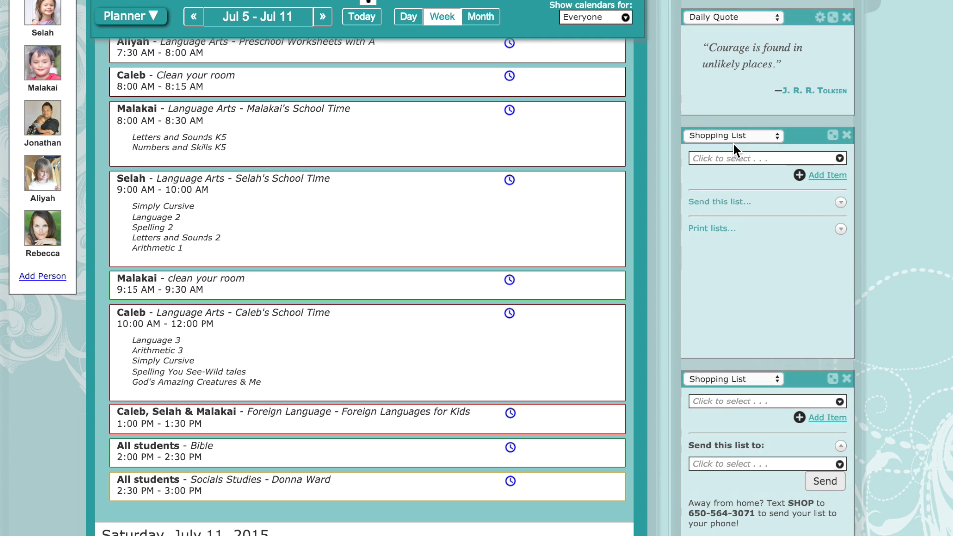
pyautogui.click(736, 160)
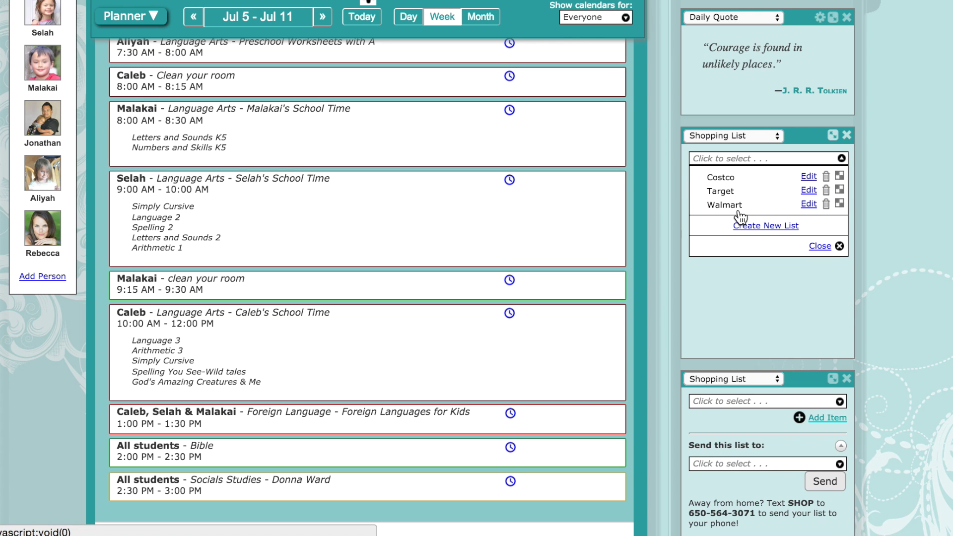
pyautogui.click(727, 179)
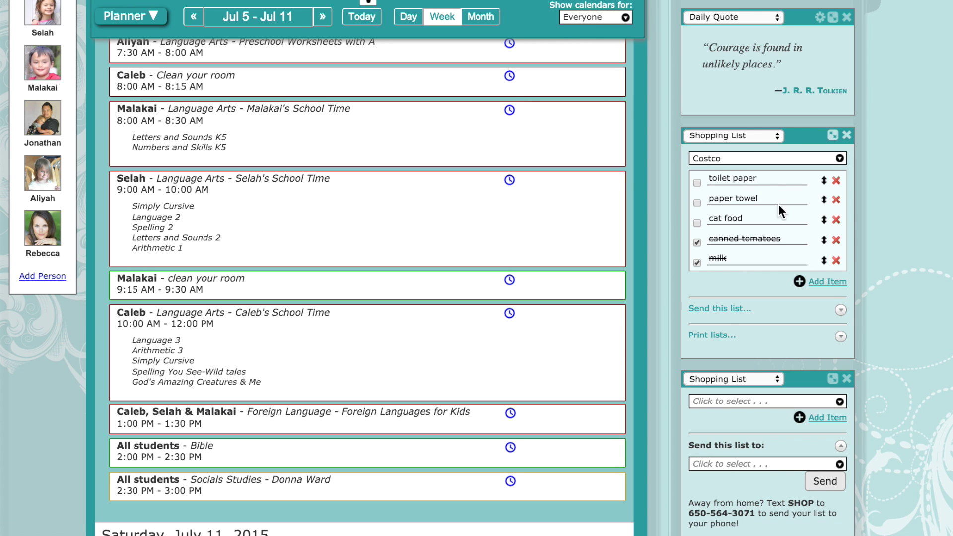
pyautogui.click(720, 333)
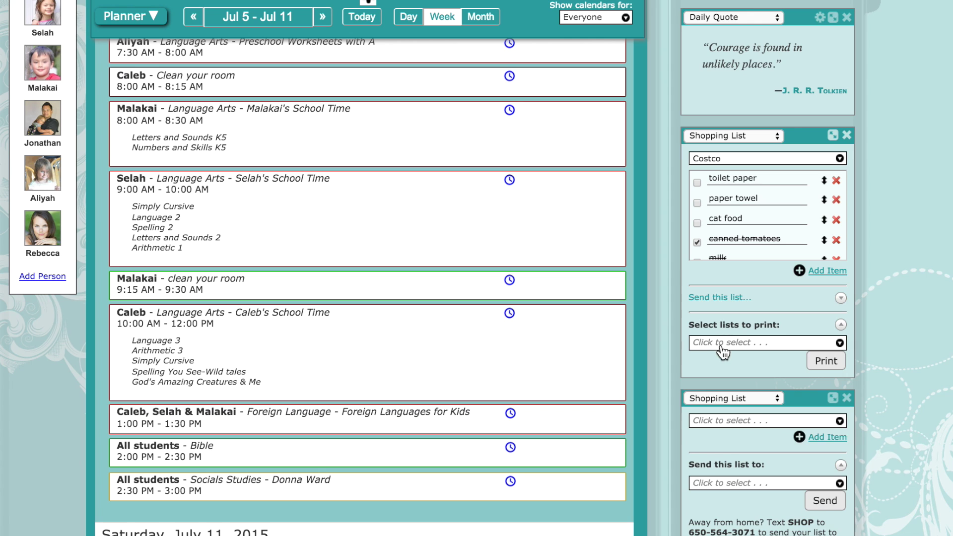
pyautogui.click(721, 348)
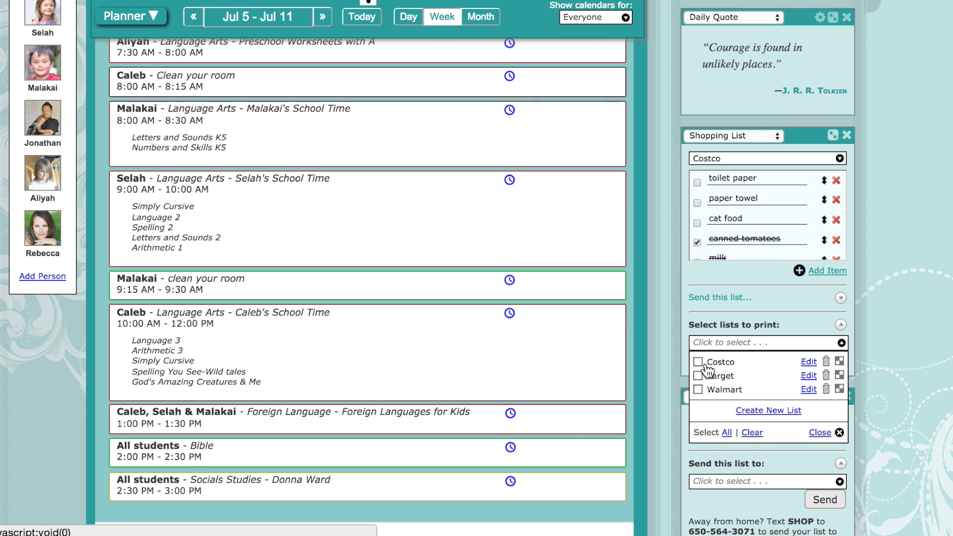
pyautogui.click(722, 299)
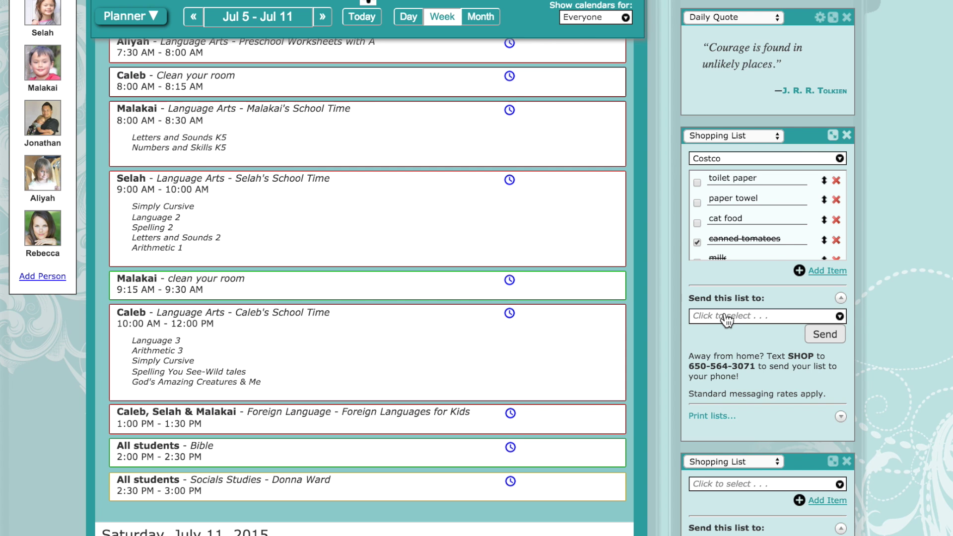
pyautogui.scroll(3, 330, 198)
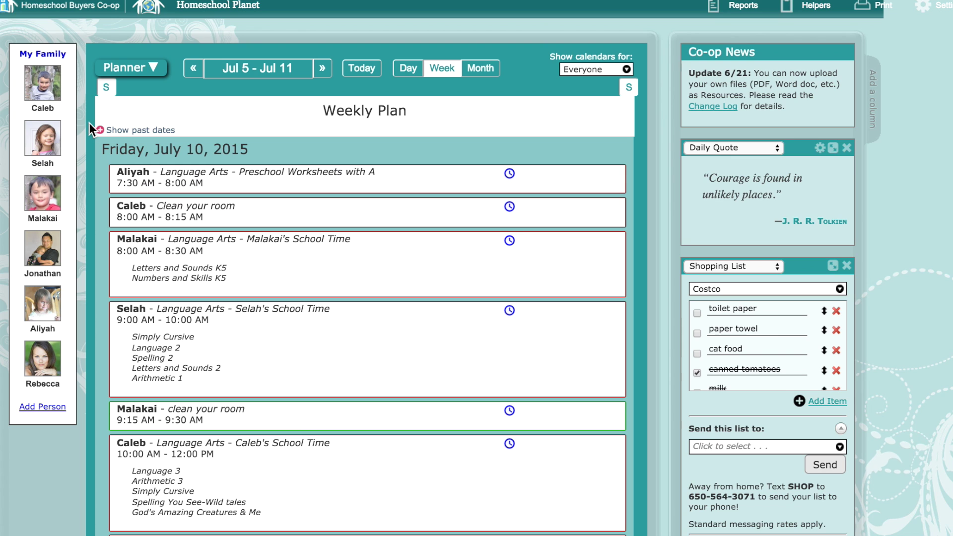
pyautogui.click(51, 246)
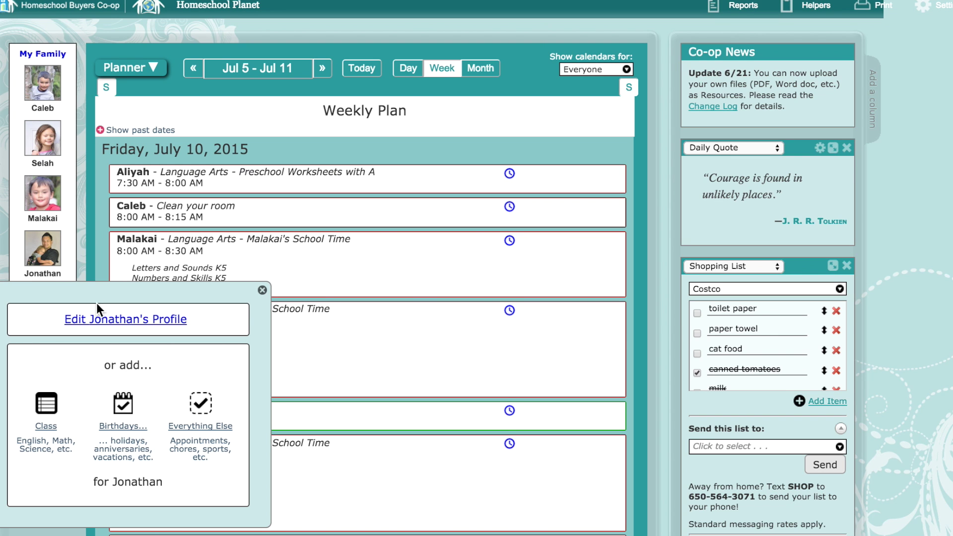
pyautogui.click(105, 320)
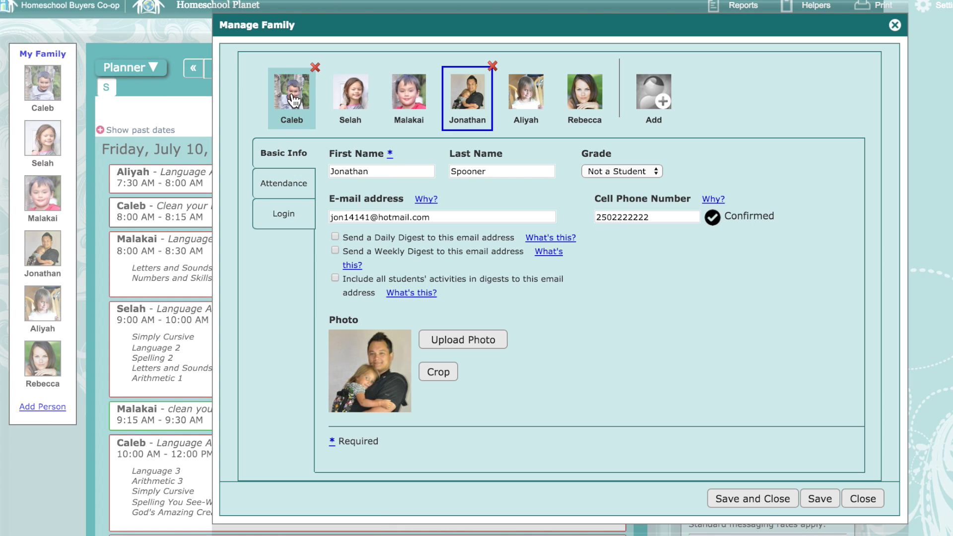
pyautogui.click(283, 213)
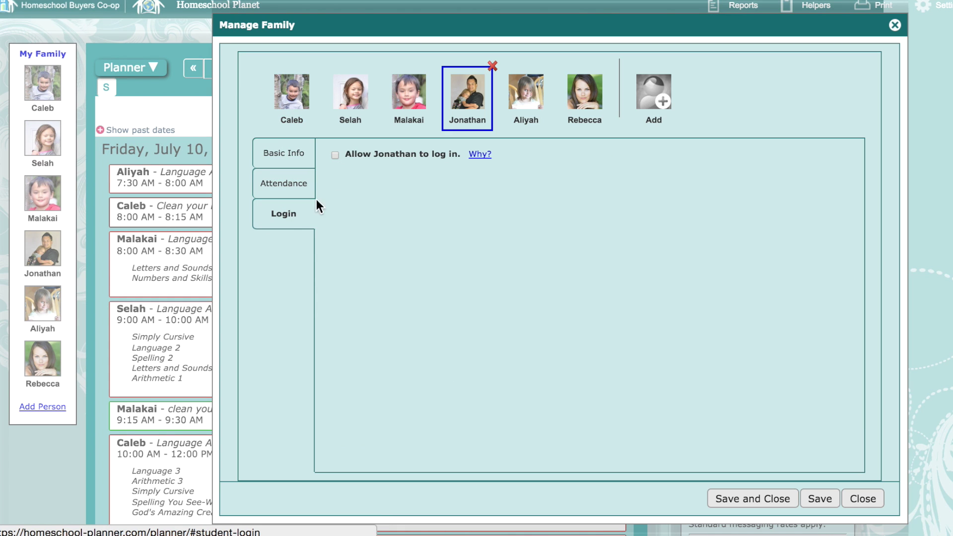
pyautogui.click(335, 155)
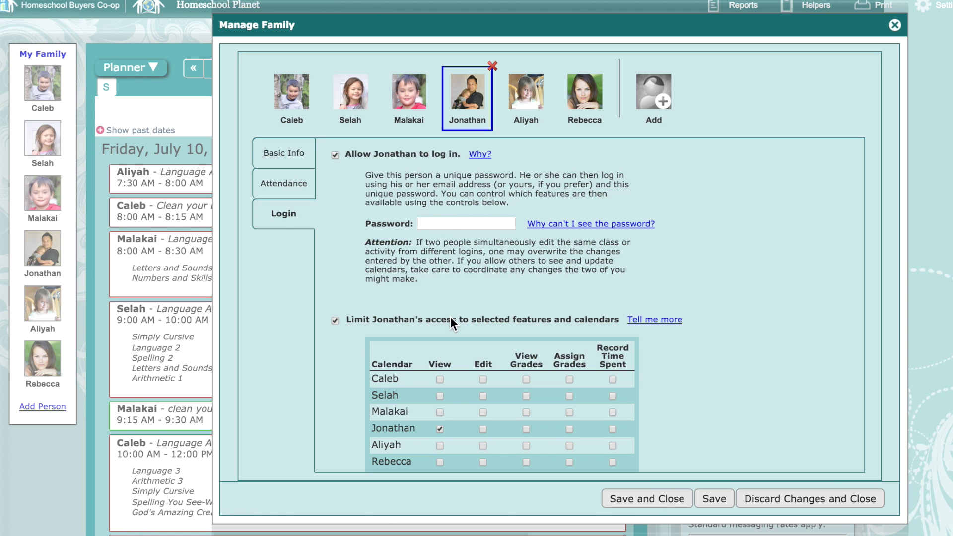
pyautogui.scroll(-3, 450, 317)
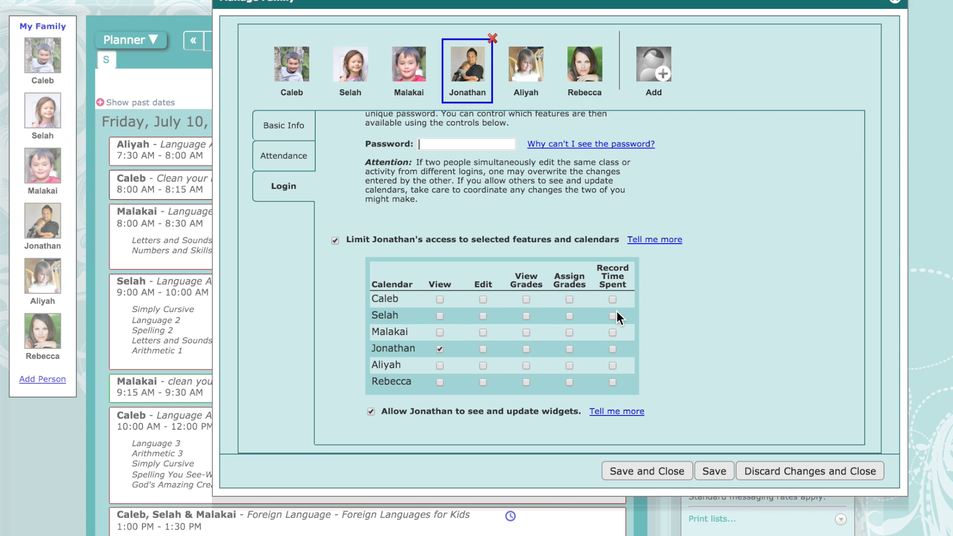
pyautogui.scroll(5, 859, 204)
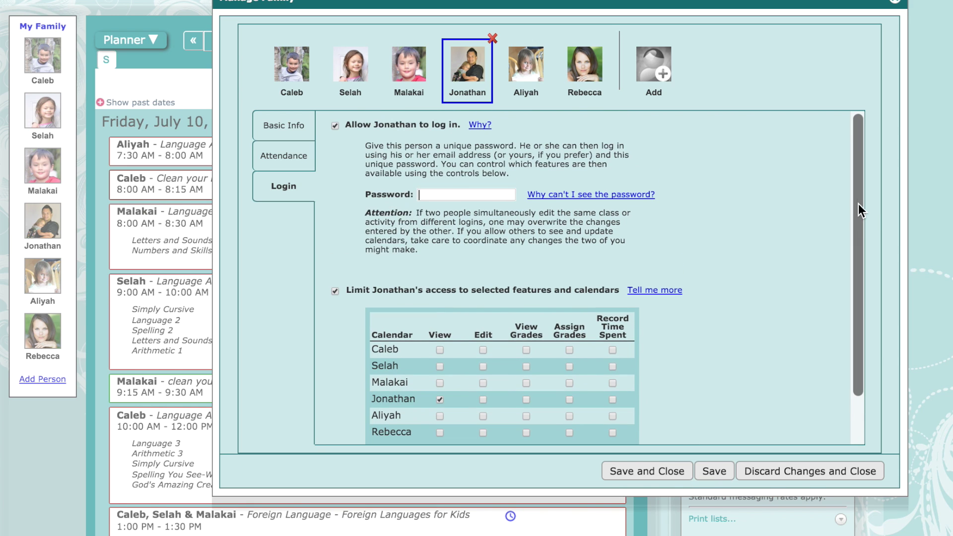
pyautogui.click(896, 7)
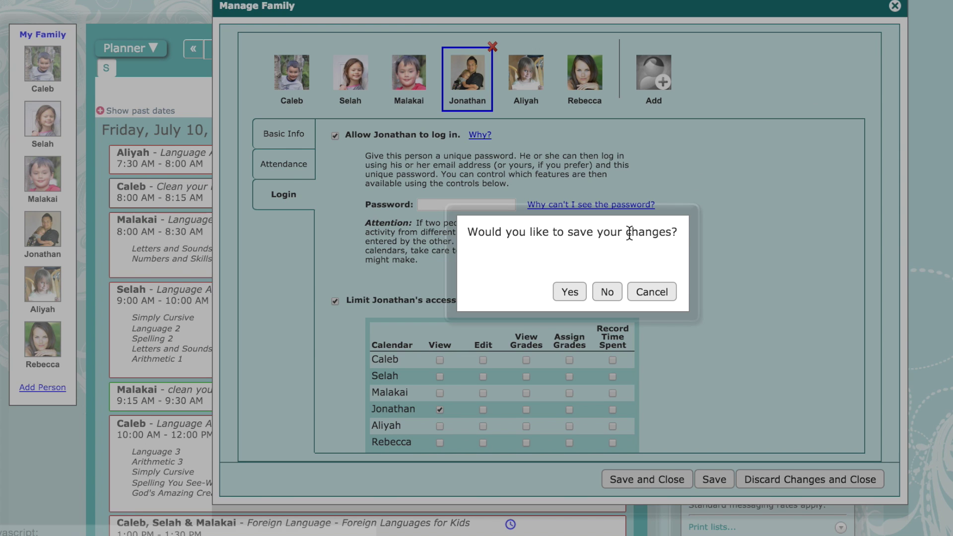
pyautogui.click(606, 294)
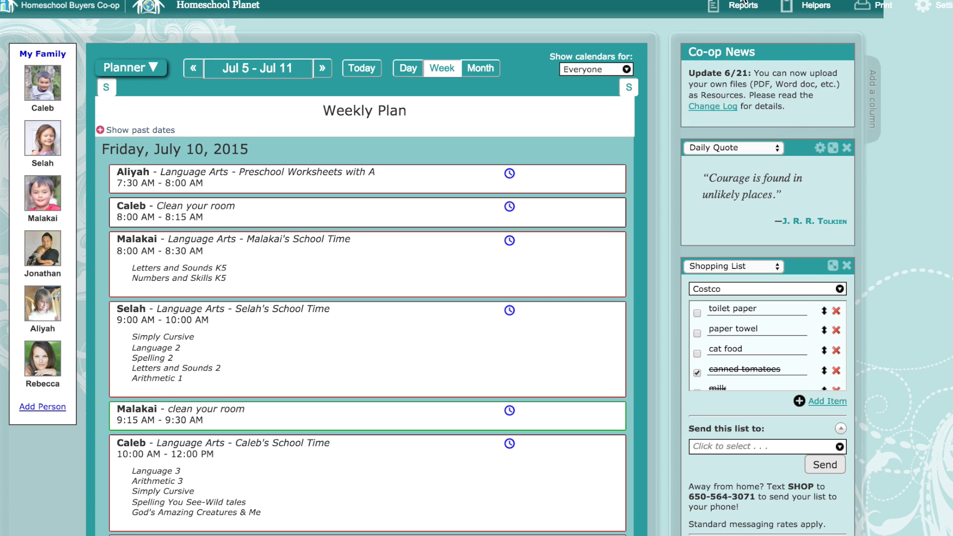
# Review the Rescheduling Helper options, cancel, and open another child's actions panel.
pyautogui.moveTo(803, 11)
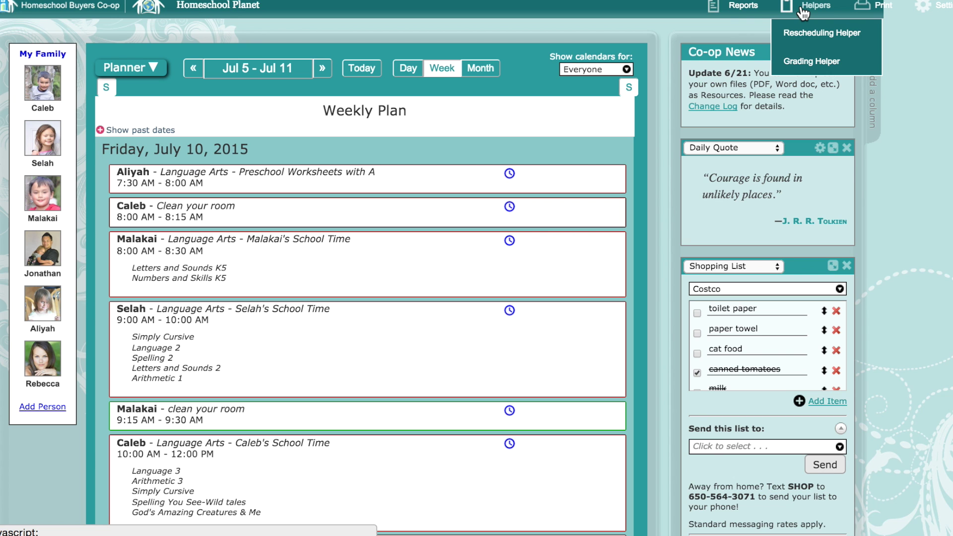
pyautogui.click(803, 33)
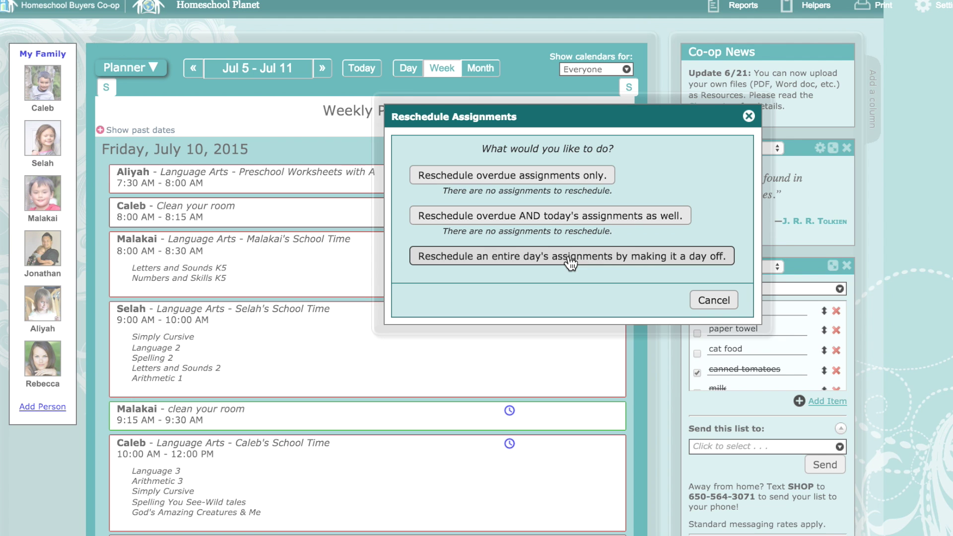
pyautogui.click(727, 300)
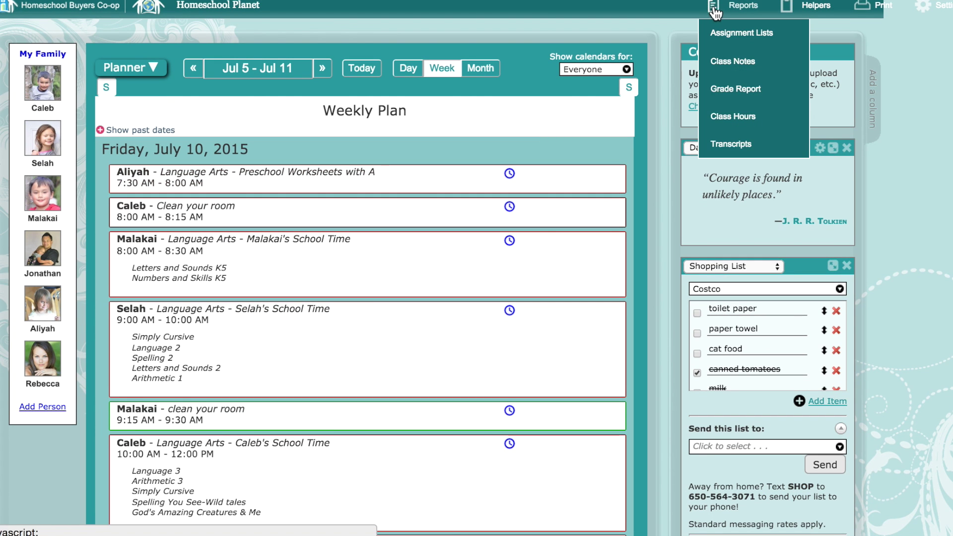
pyautogui.click(47, 138)
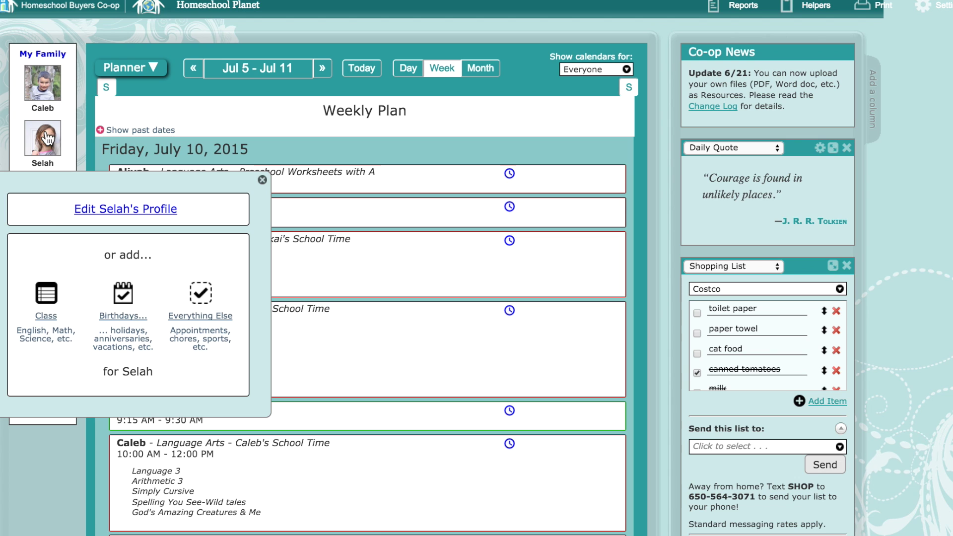
# Start a new class for the child with Fine Arts as the subject.
pyautogui.click(50, 315)
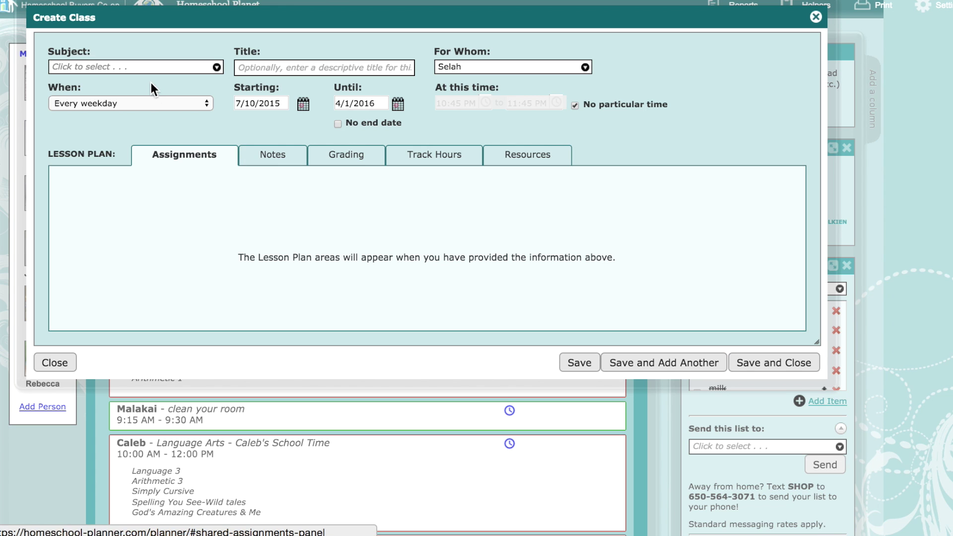
pyautogui.click(212, 70)
pyautogui.click(119, 103)
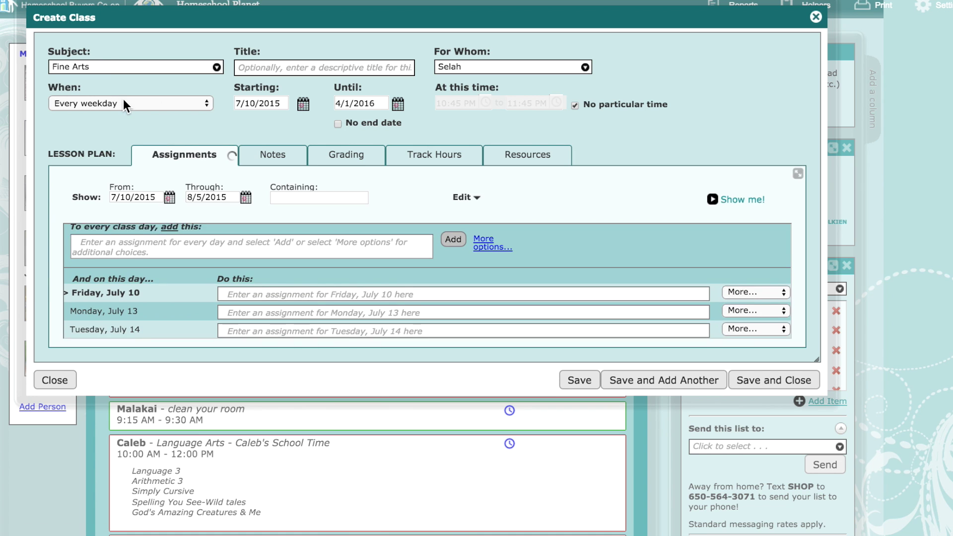
# Review grading setup's standard A/B/C/D/F scale, cancel it, and discard the class unsaved.
pyautogui.click(343, 156)
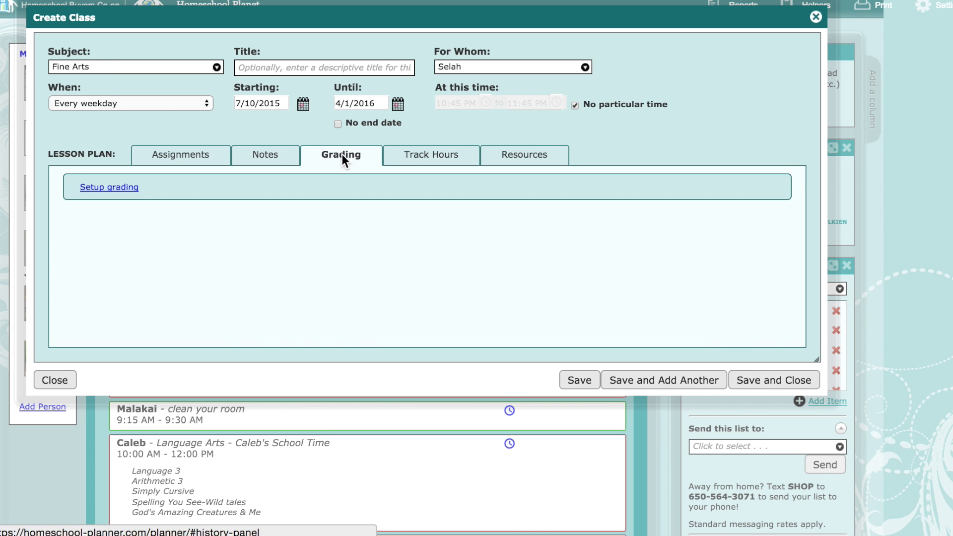
pyautogui.click(131, 191)
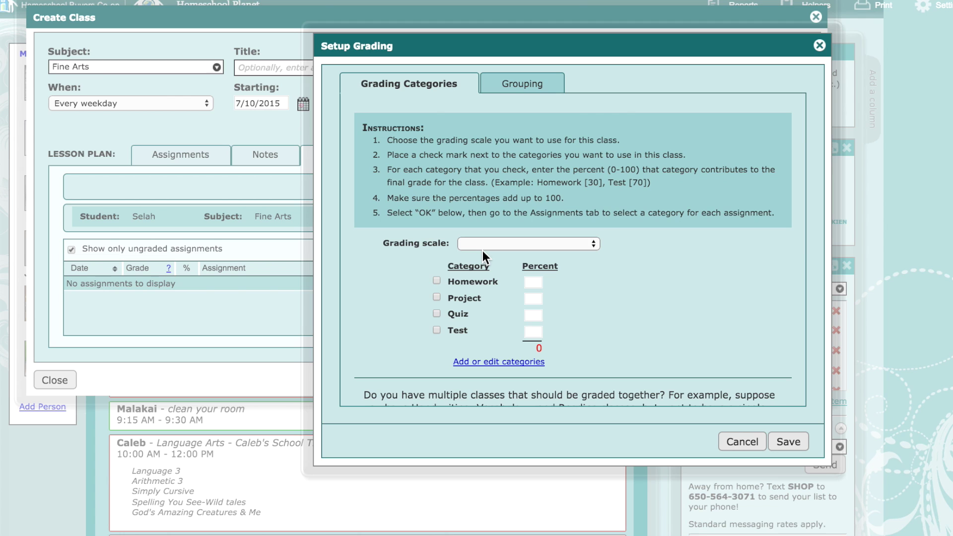
pyautogui.click(483, 247)
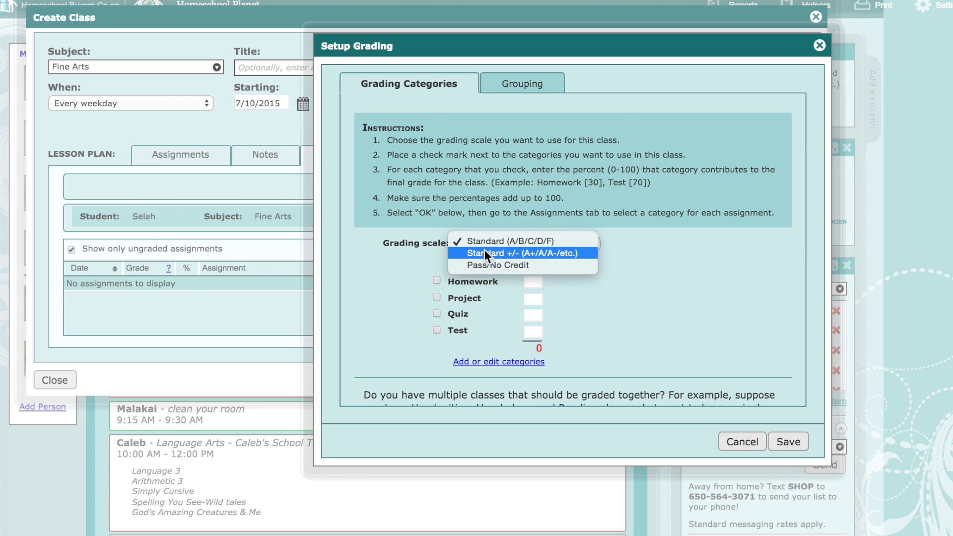
pyautogui.click(485, 244)
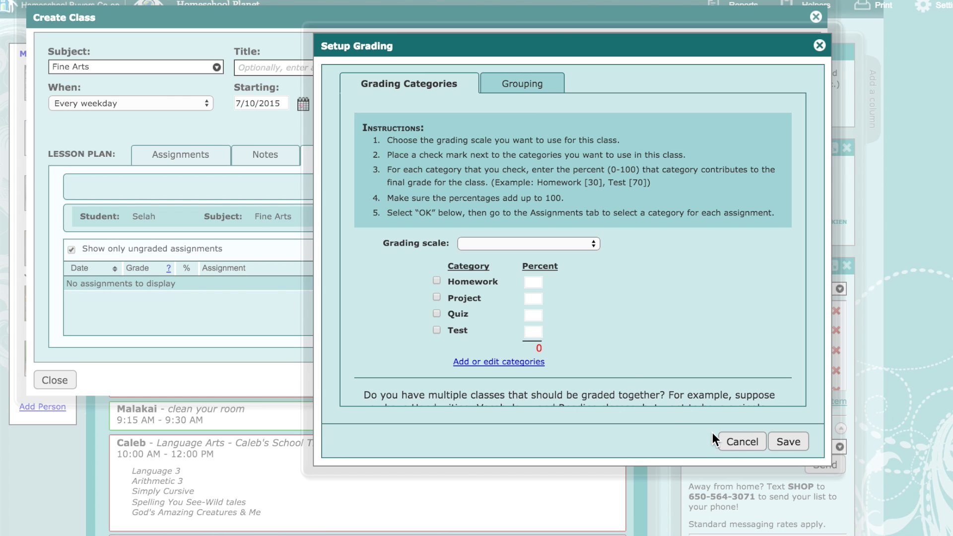
pyautogui.click(740, 442)
pyautogui.click(614, 292)
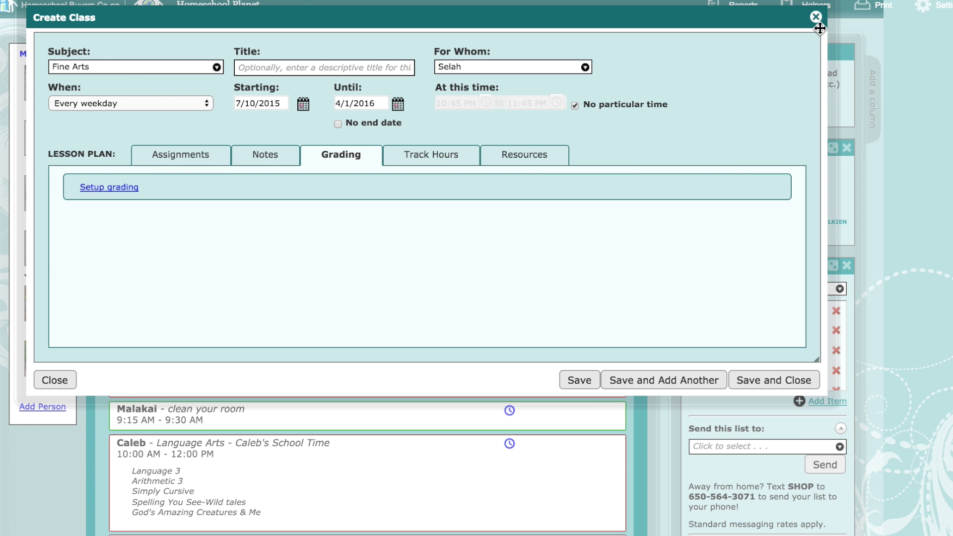
pyautogui.click(816, 17)
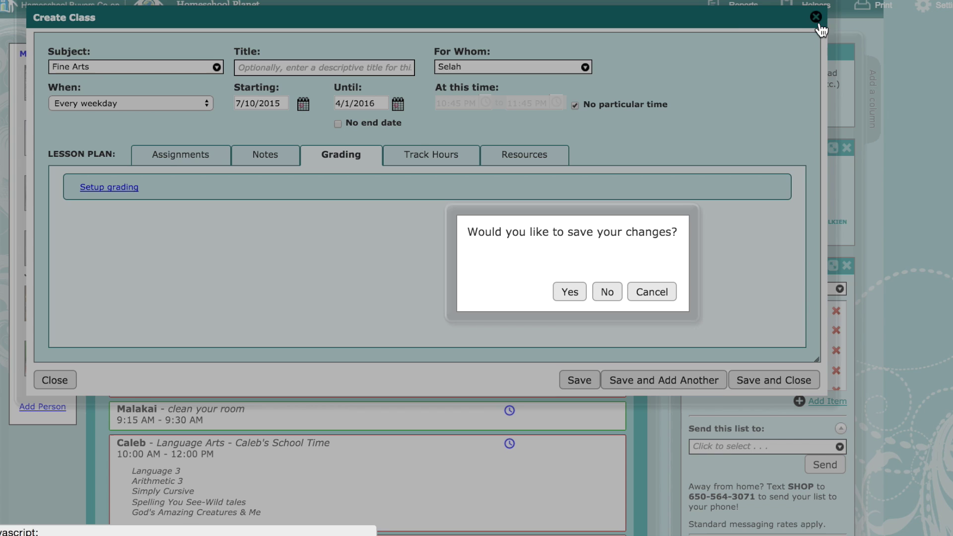
pyautogui.click(617, 300)
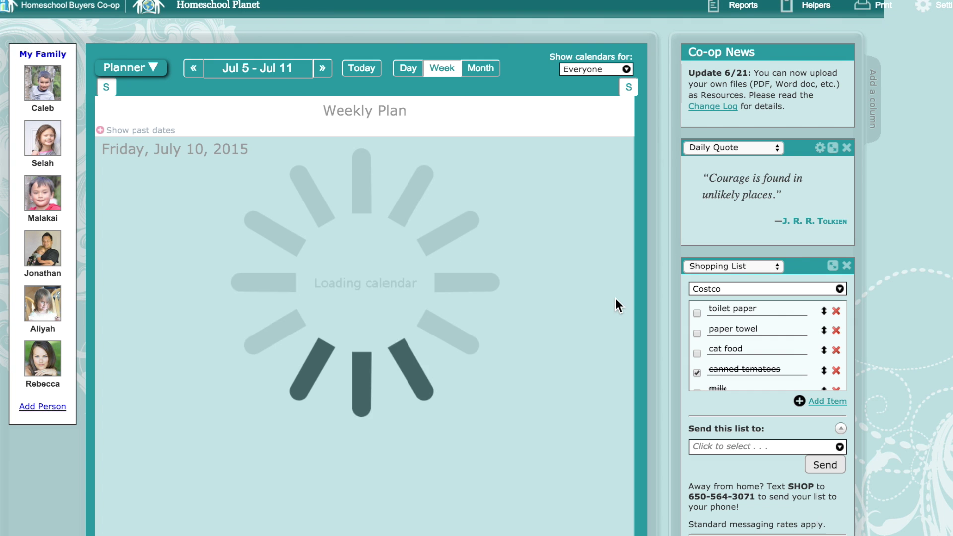
# View the Assignment List report, which shows no assignments, then switch the planner to the Resources list.
pyautogui.click(744, 7)
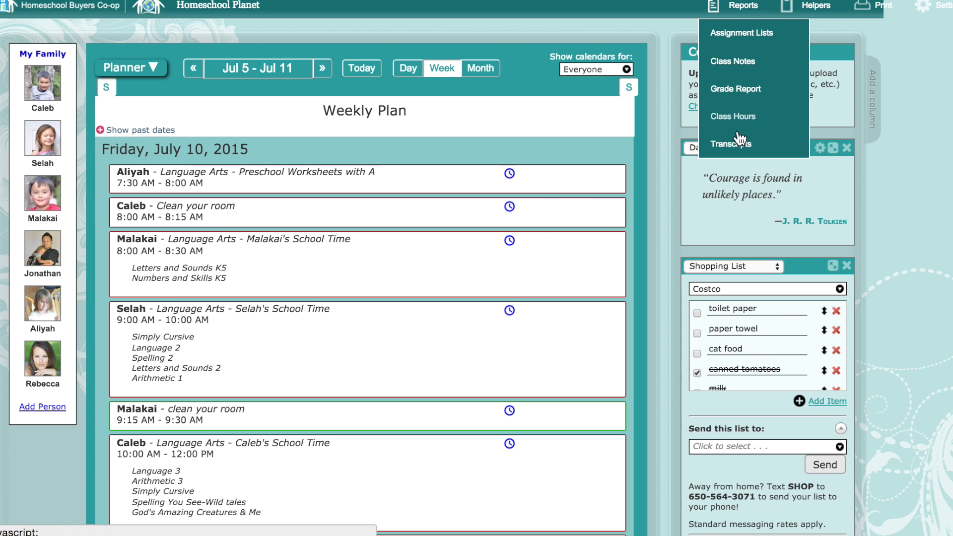
pyautogui.click(745, 7)
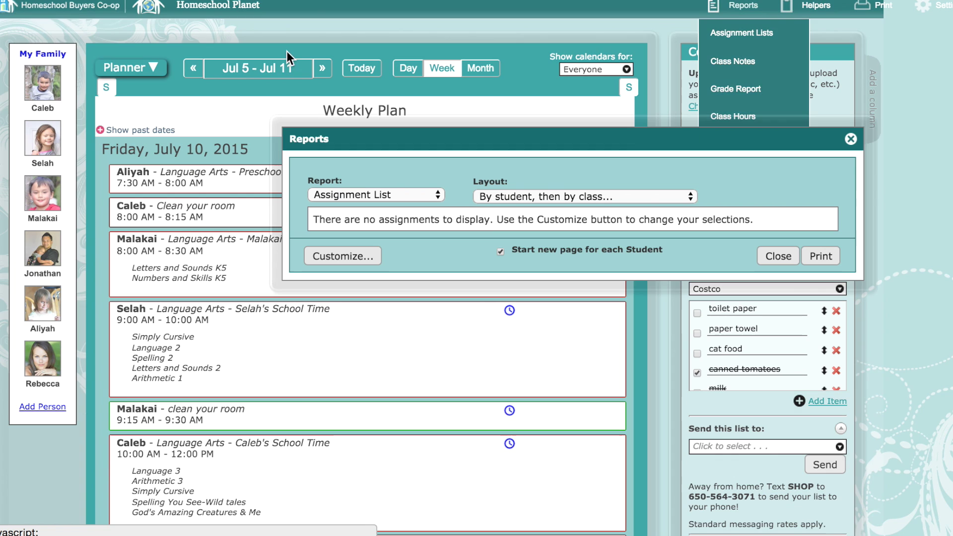
pyautogui.click(851, 140)
pyautogui.click(138, 66)
pyautogui.click(134, 118)
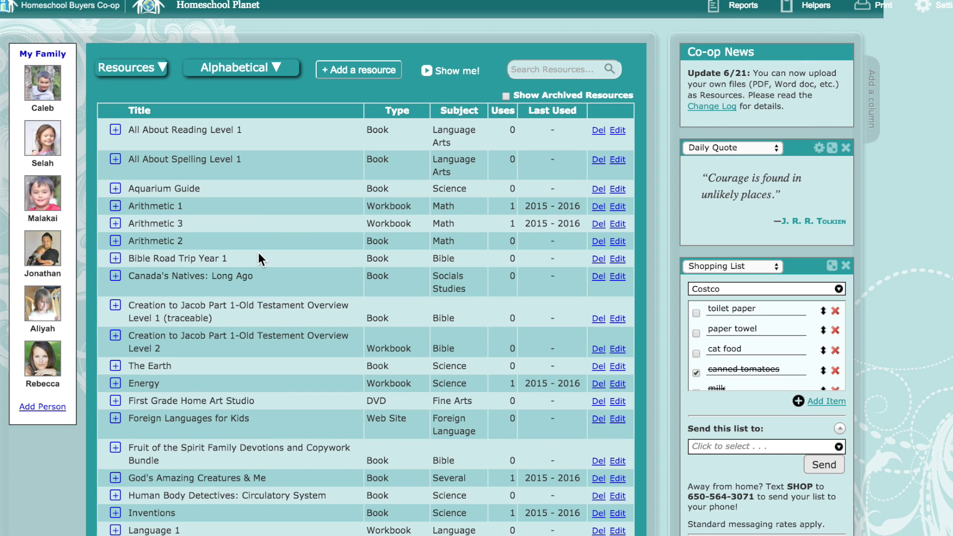
pyautogui.scroll(-1, 258, 254)
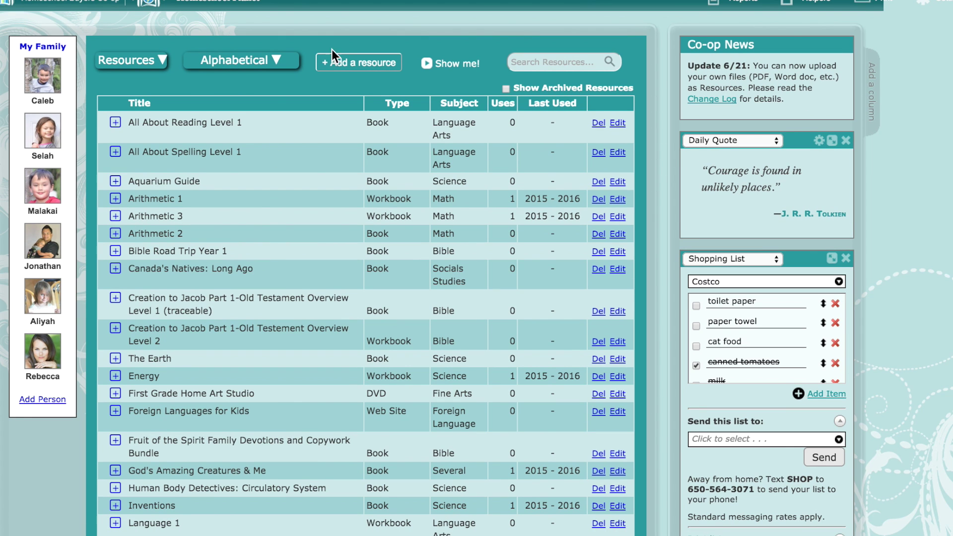
pyautogui.click(341, 63)
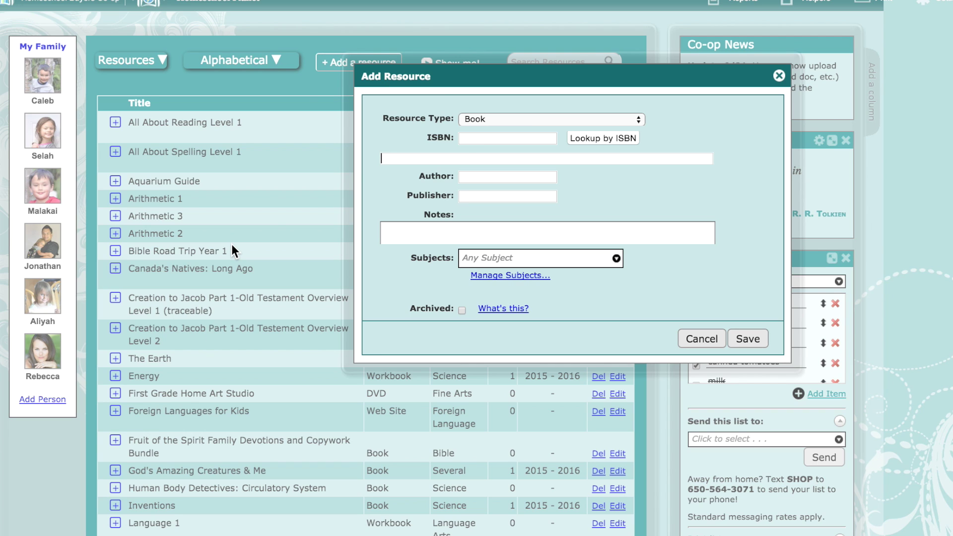
pyautogui.click(477, 137)
pyautogui.click(471, 226)
pyautogui.click(495, 262)
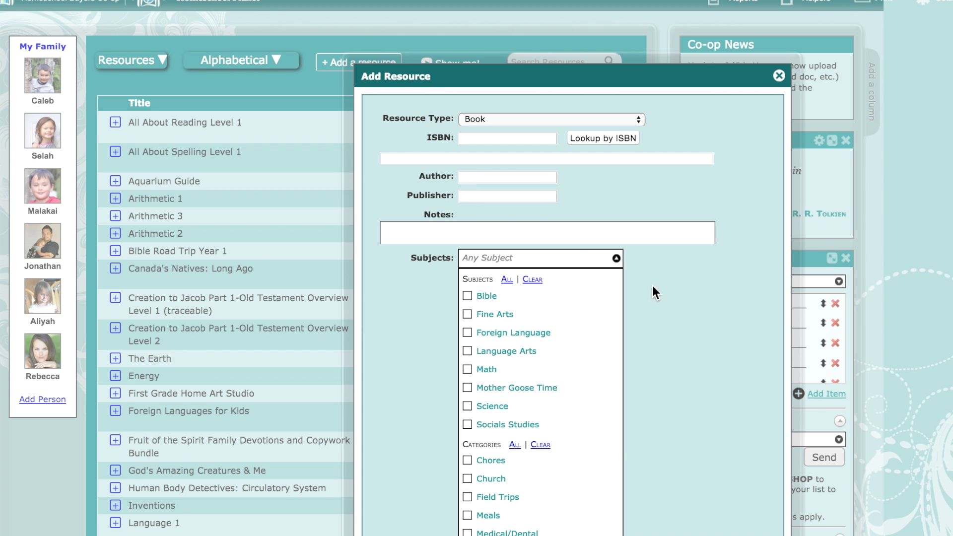
pyautogui.click(687, 298)
pyautogui.scroll(-3, 687, 296)
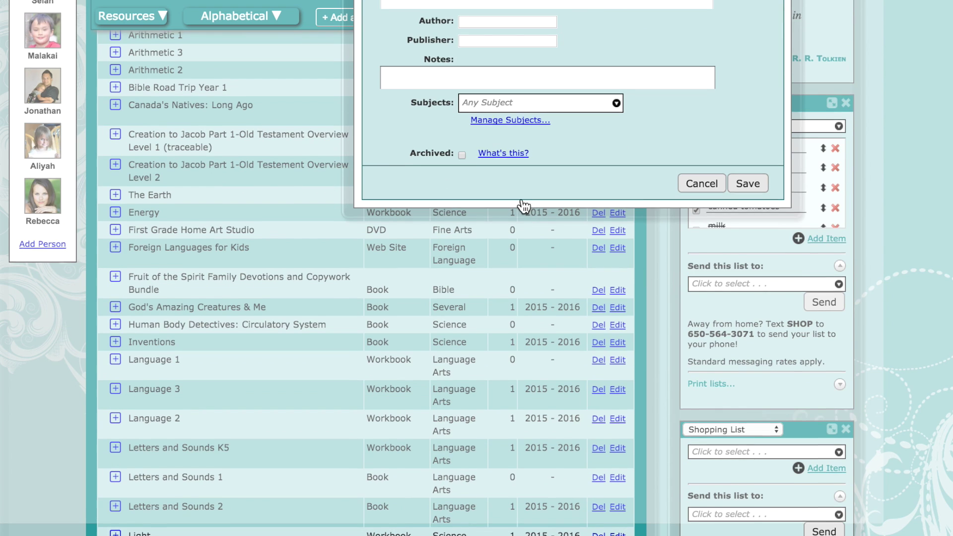
pyautogui.scroll(2, 522, 199)
pyautogui.moveTo(522, 199)
pyautogui.scroll(1, 522, 199)
pyautogui.click(494, 109)
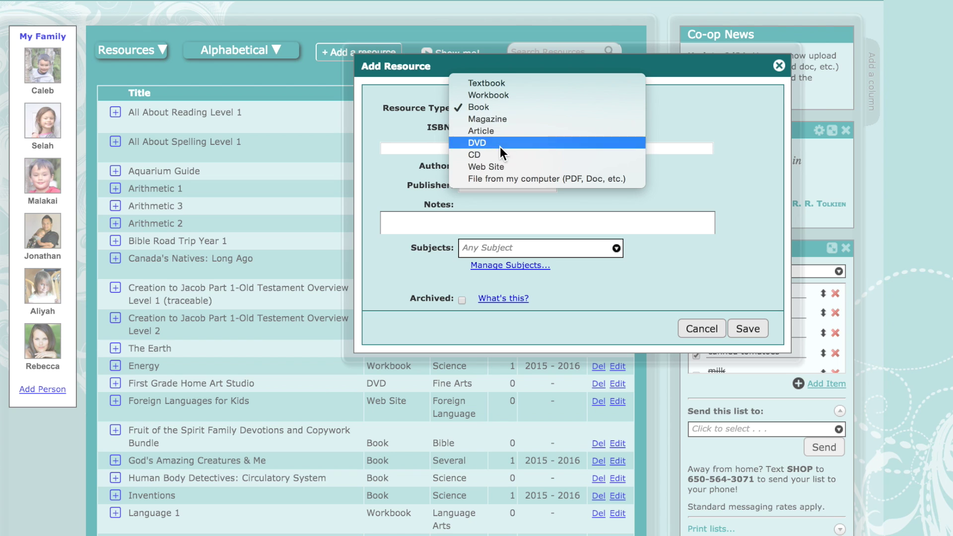
pyautogui.click(502, 166)
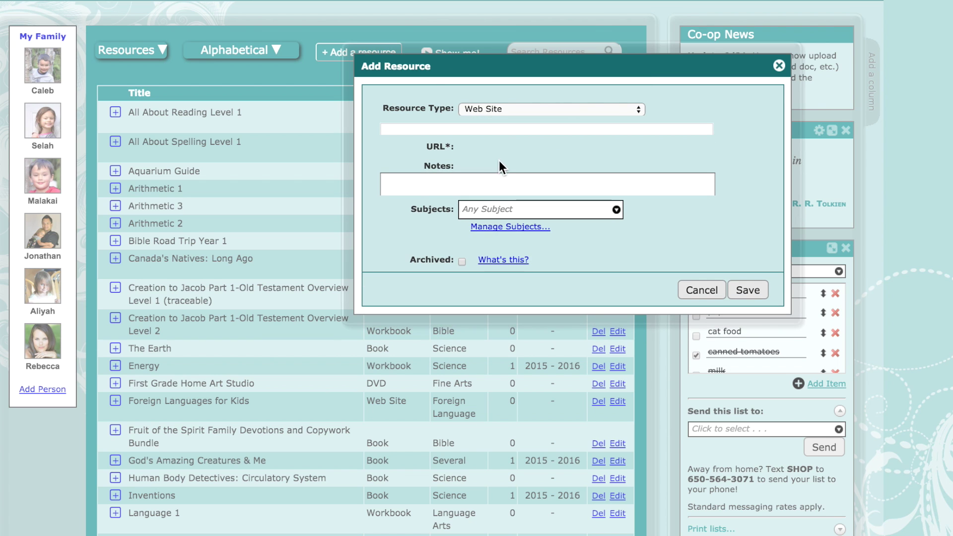
pyautogui.click(480, 128)
pyautogui.click(448, 177)
pyautogui.write('username:')
pyautogui.press('Return')
pyautogui.write('password:')
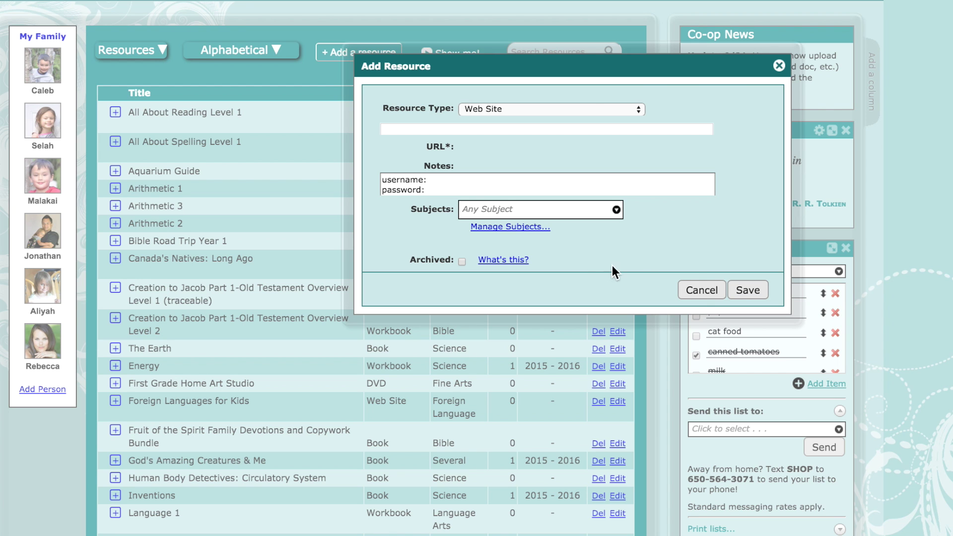
pyautogui.click(699, 297)
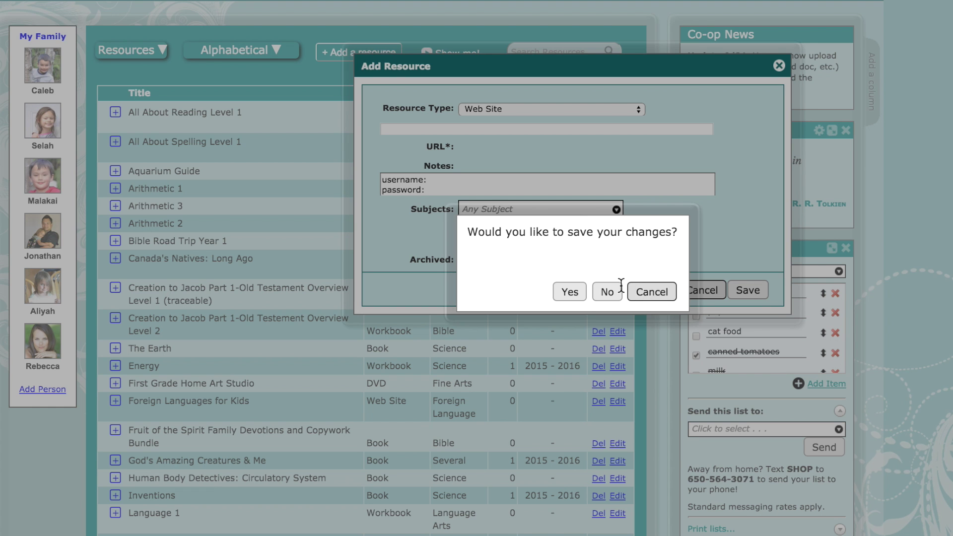
pyautogui.click(603, 292)
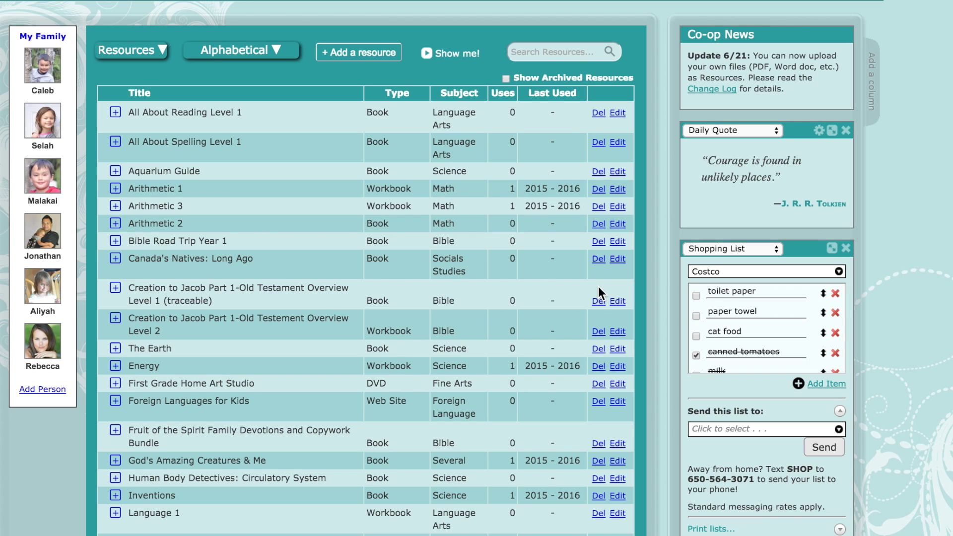
pyautogui.scroll(1, 530, 301)
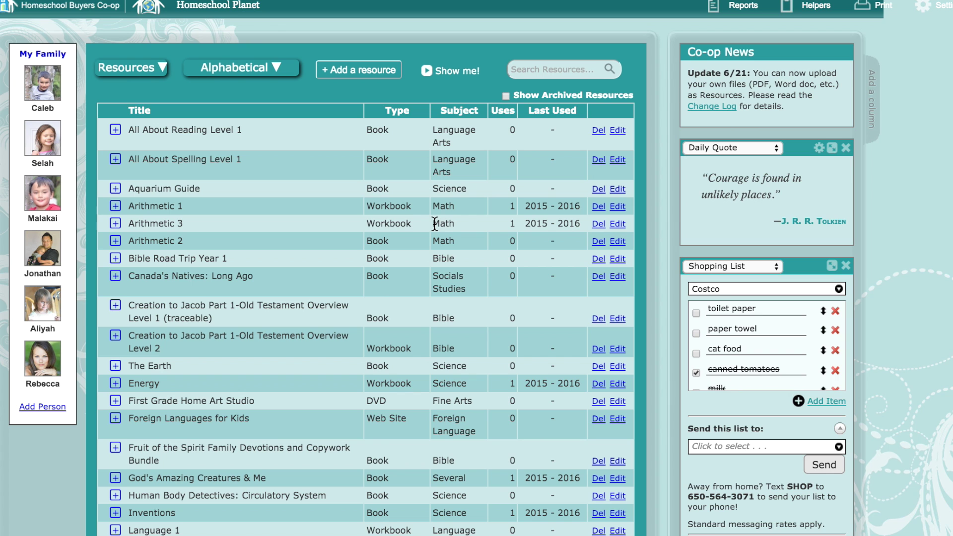
pyautogui.scroll(-1, 434, 223)
pyautogui.scroll(1, 434, 222)
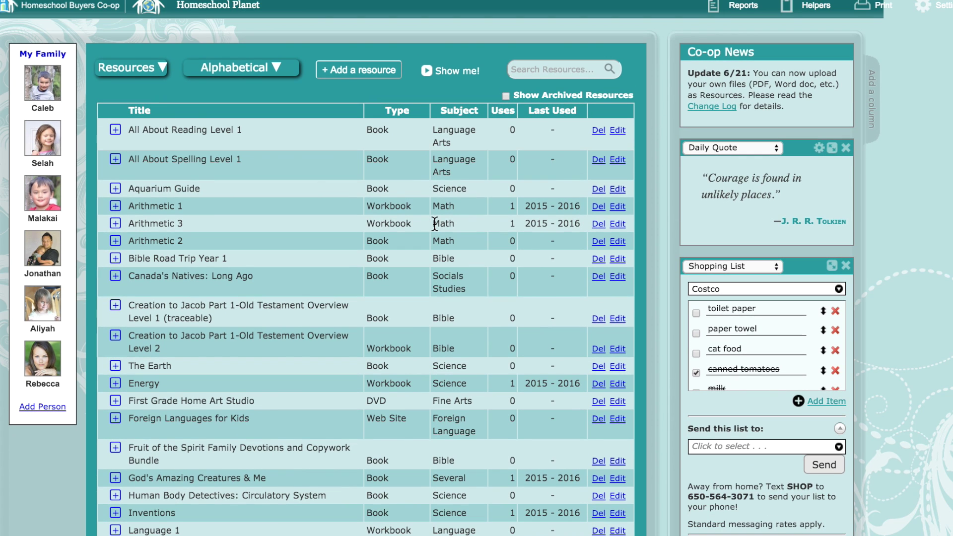